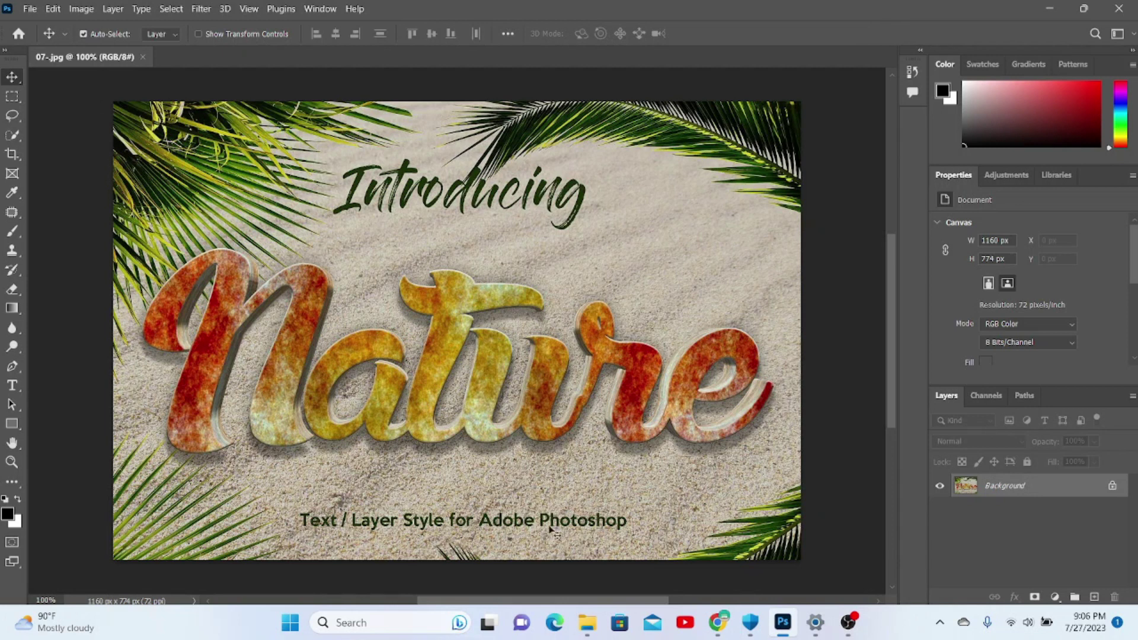
# Browse from Downloads to the 10_Natural_Texture_Text_Effect_ Prev folder and open the 01-.jpg preview.
pyautogui.moveTo(587, 623)
pyautogui.click(606, 552)
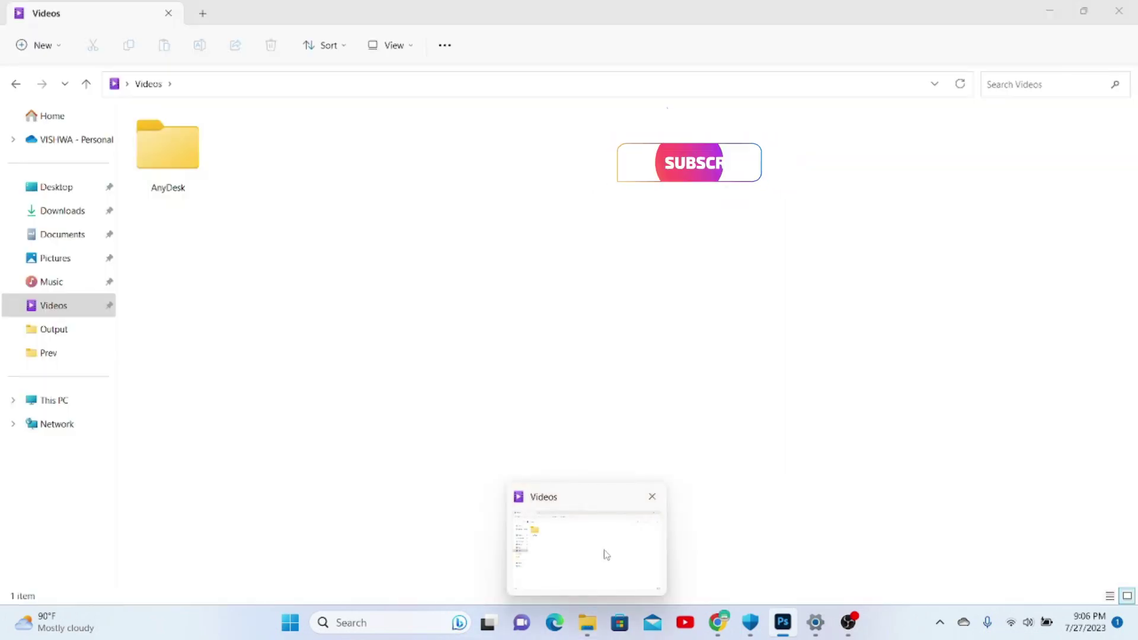
pyautogui.click(60, 213)
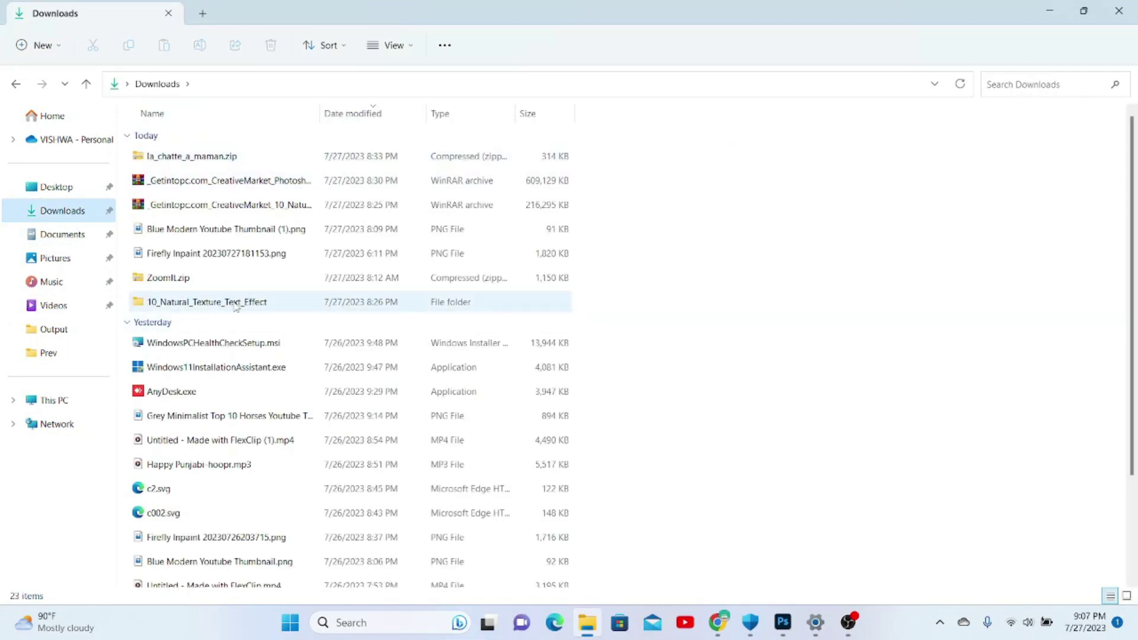
pyautogui.doubleClick(191, 302)
pyautogui.doubleClick(258, 156)
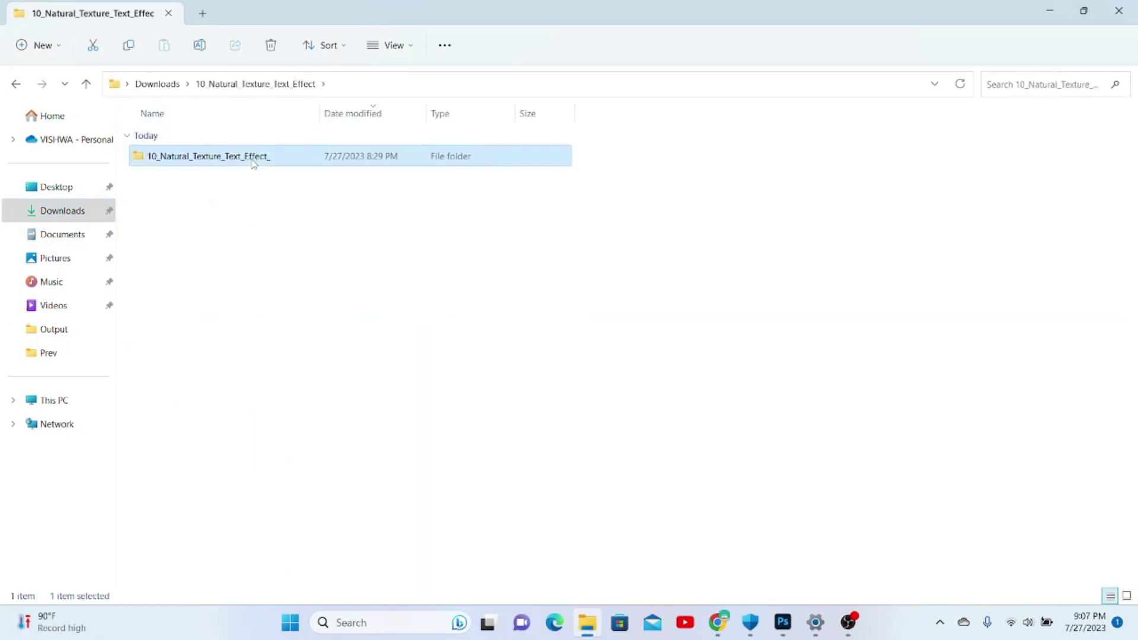
pyautogui.doubleClick(275, 159)
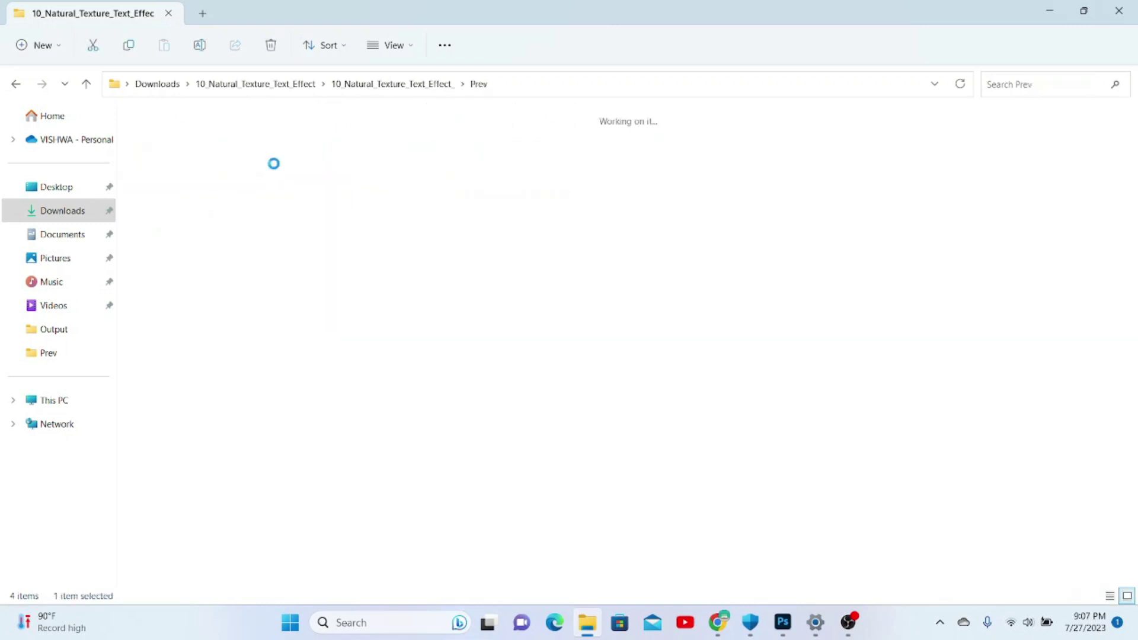
pyautogui.doubleClick(836, 282)
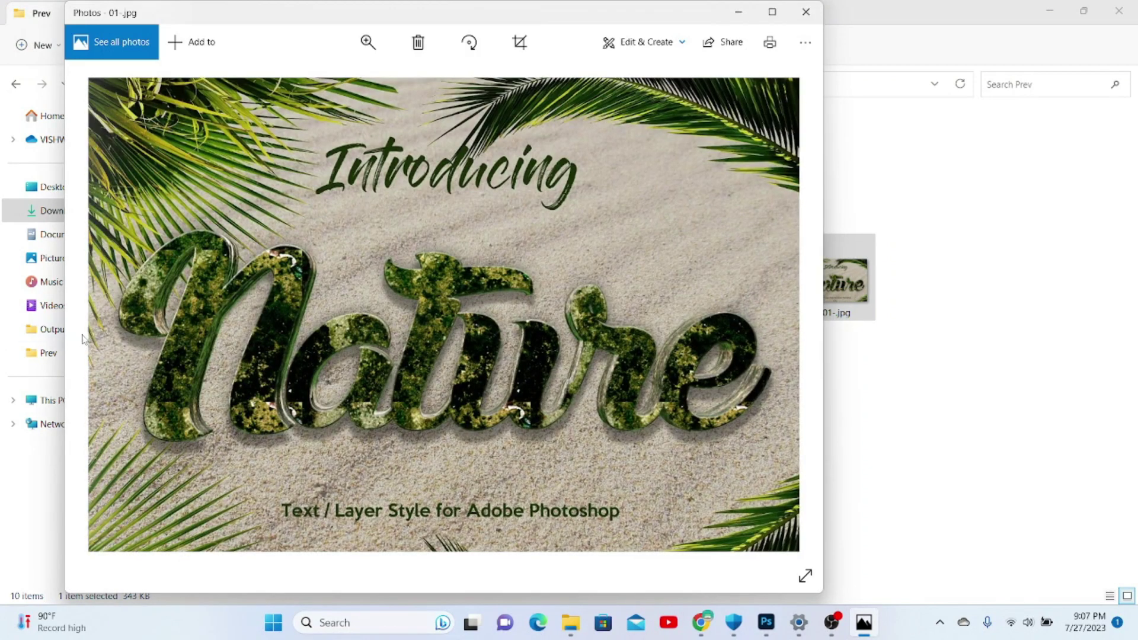
# Step through previews 02, 03 and 04-.jpg in Photos, then minimize the viewer.
pyautogui.click(106, 328)
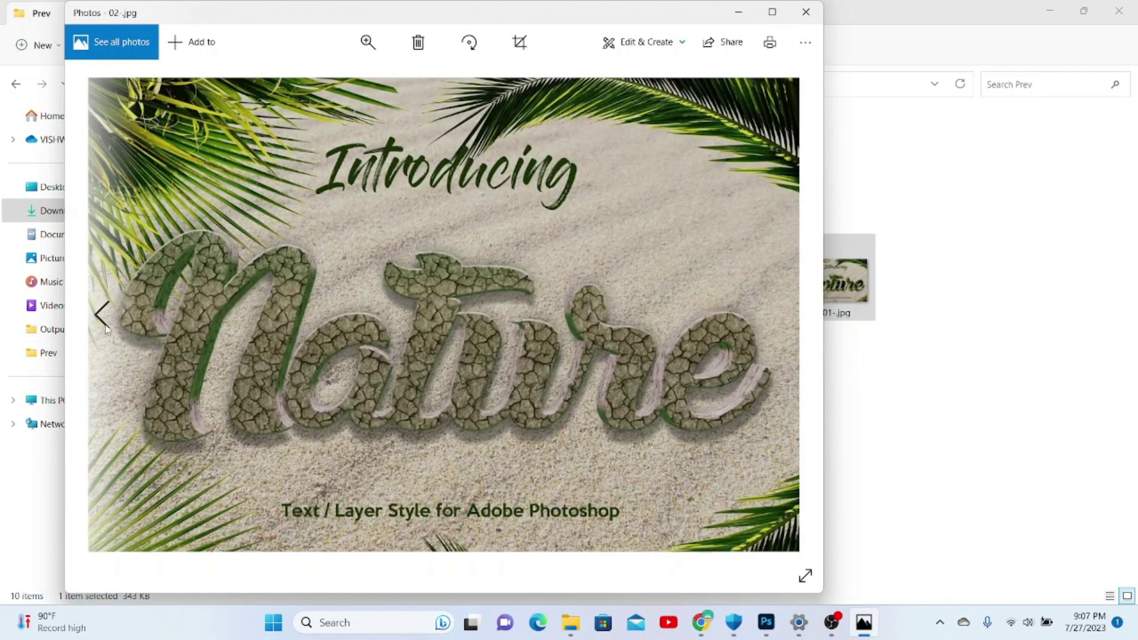
pyautogui.click(105, 328)
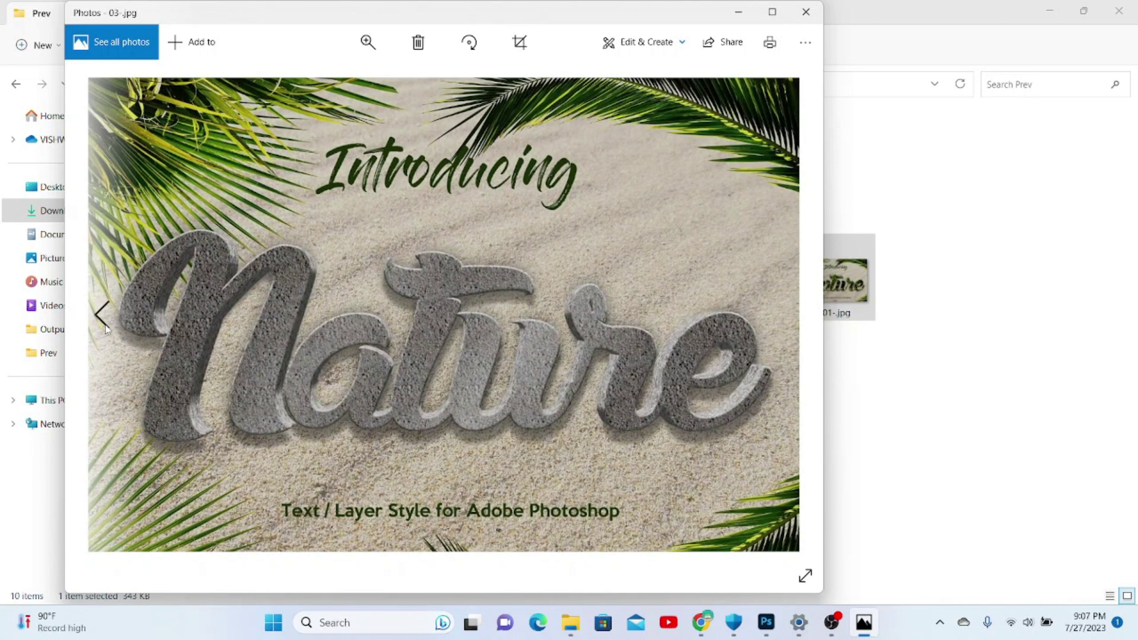
pyautogui.click(106, 328)
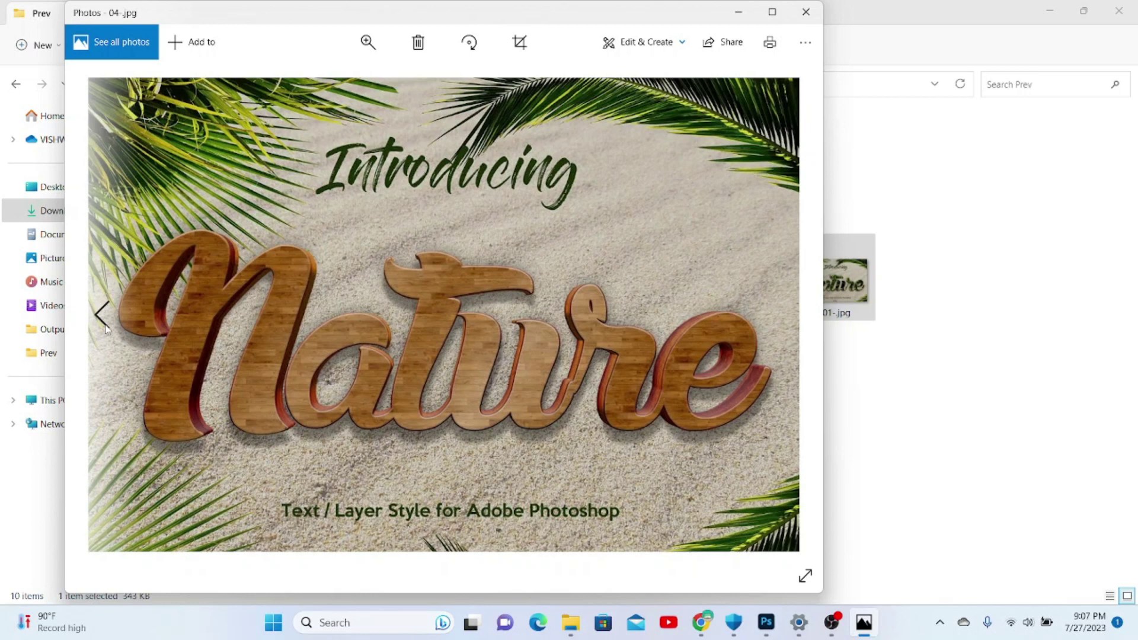
pyautogui.click(738, 13)
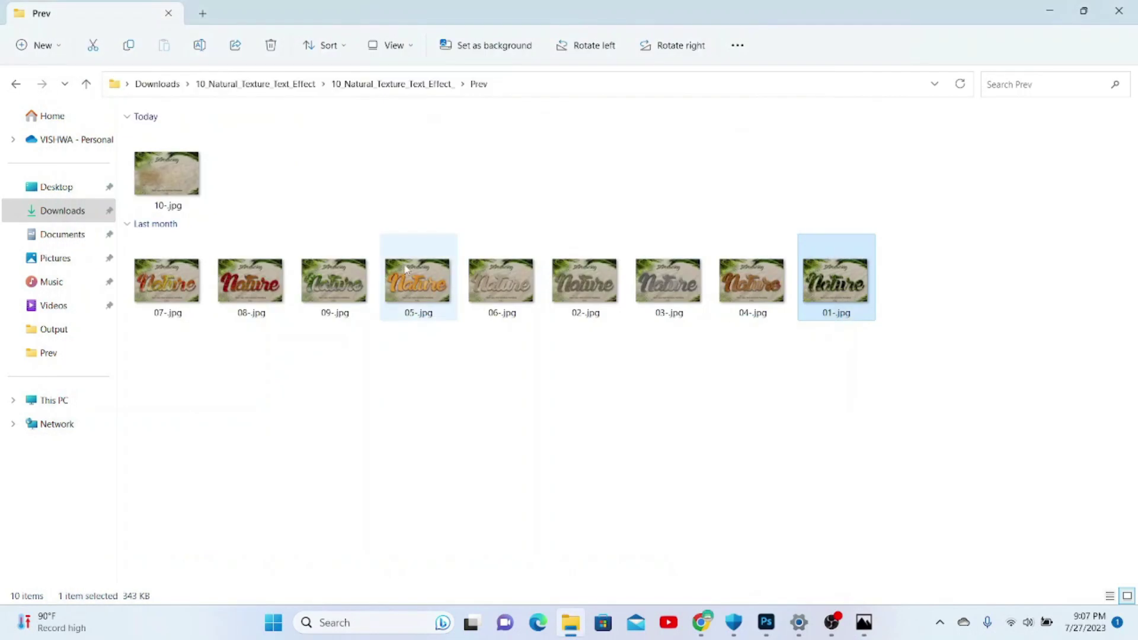
# Go up to 10_Natural_Texture_Text_Effect_, enter the Help folder and open ReadMe!.txt.
pyautogui.click(376, 85)
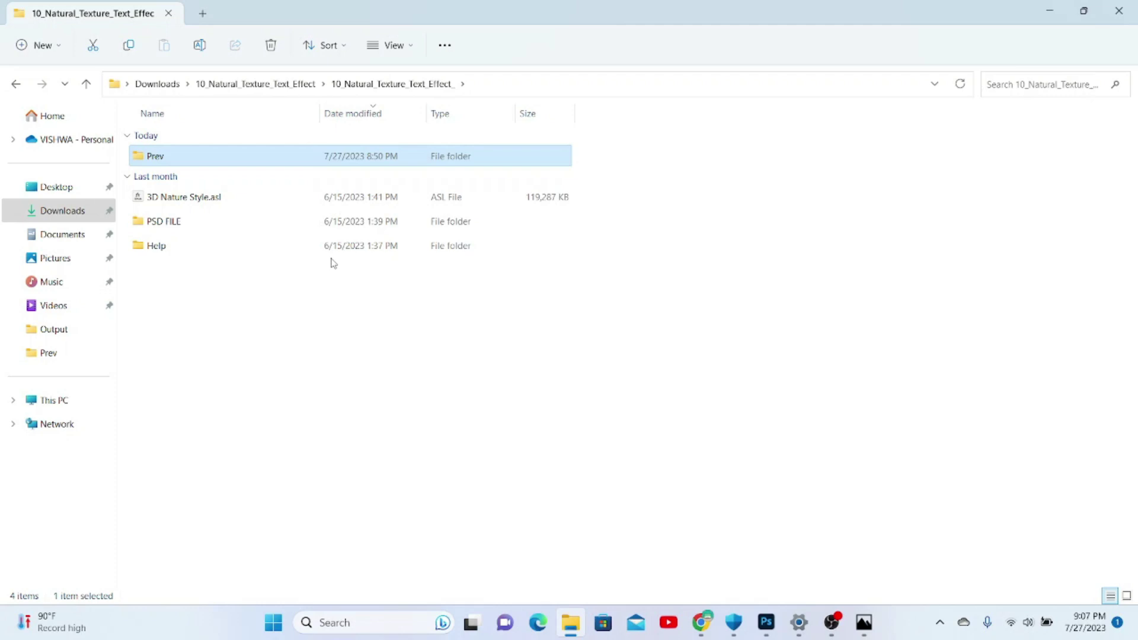
pyautogui.click(213, 248)
pyautogui.doubleClick(213, 249)
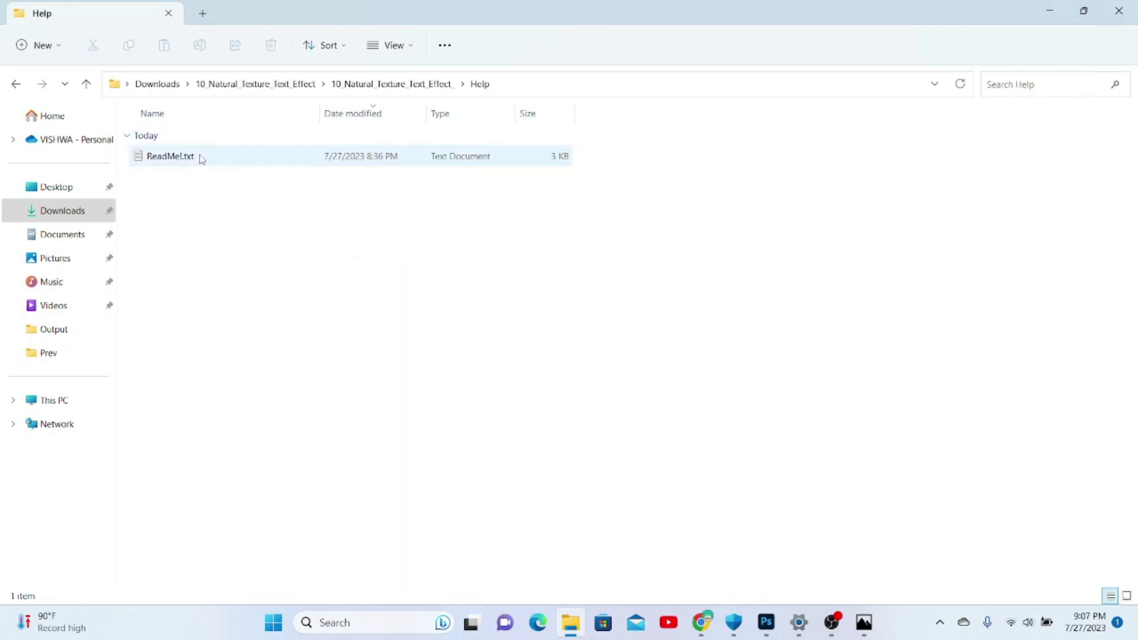
pyautogui.doubleClick(202, 158)
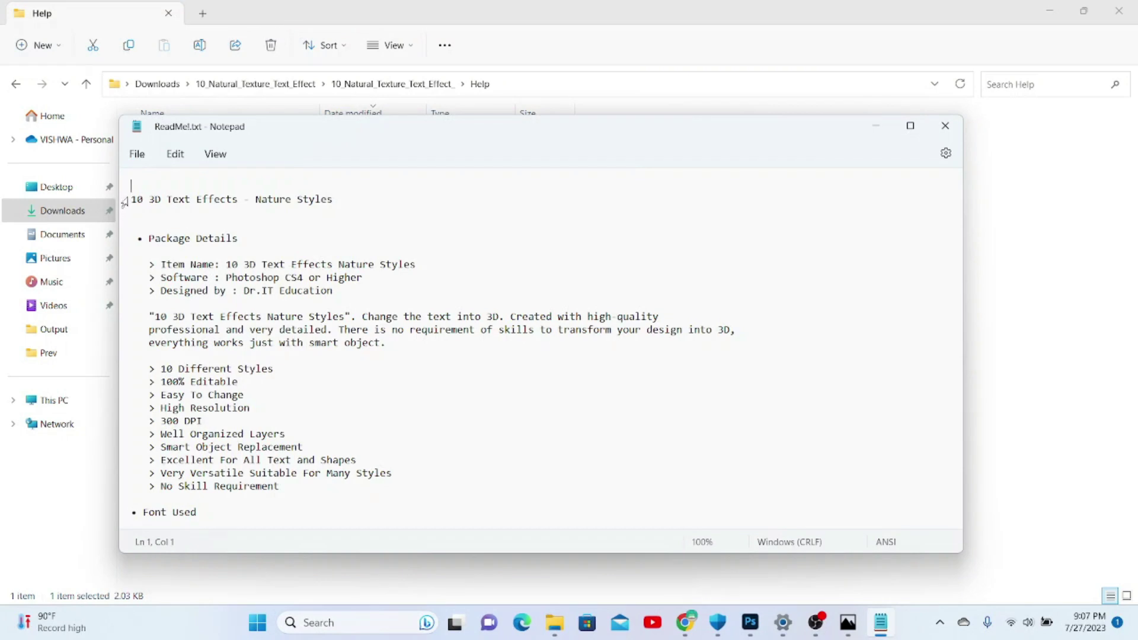
# Read the ReadMe's title, item details and features like 100% Editable and 10 Different Styles.
pyautogui.moveTo(124, 203); pyautogui.dragTo(323, 209)
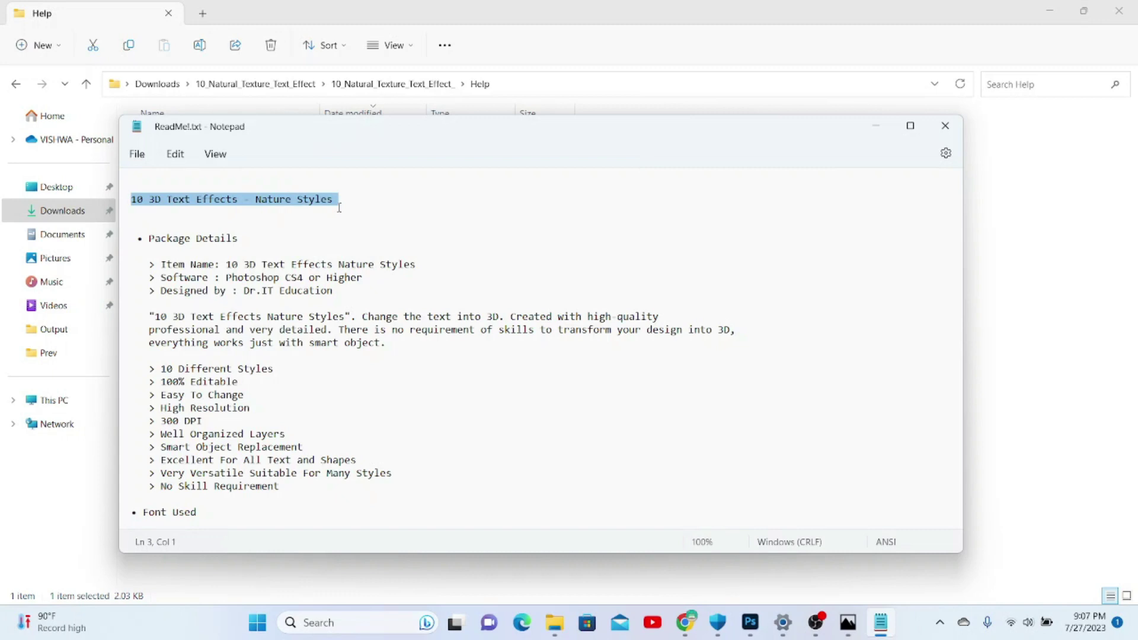
pyautogui.click(199, 238)
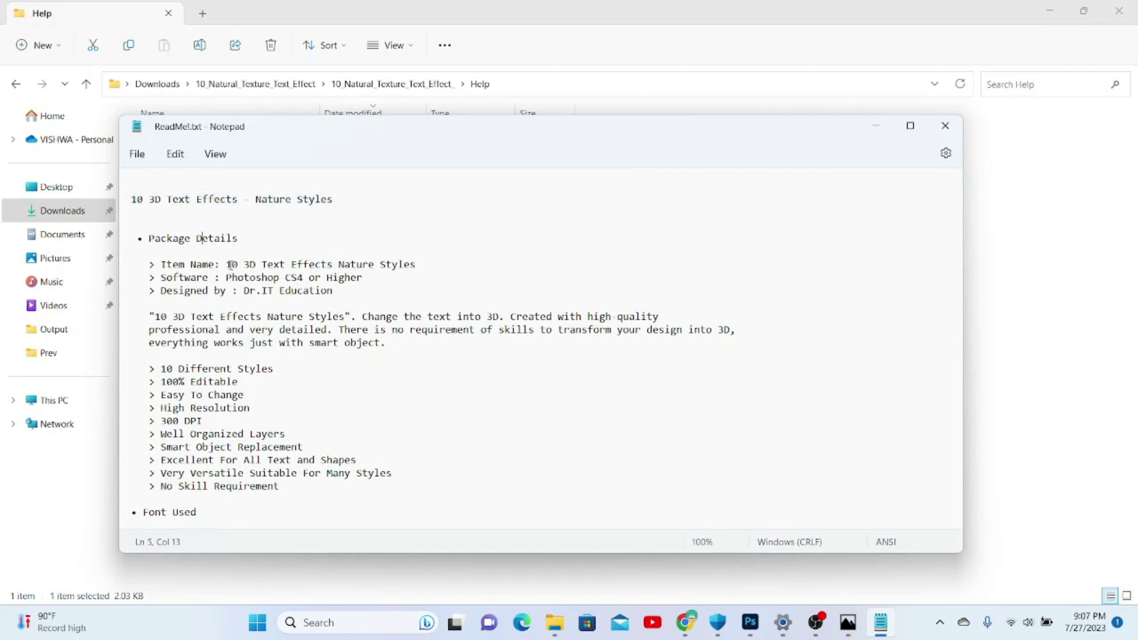
pyautogui.moveTo(232, 265); pyautogui.dragTo(319, 274)
pyautogui.click(385, 289)
pyautogui.click(323, 376)
pyautogui.click(183, 369)
pyautogui.press('Down')
pyautogui.press('Down')
pyautogui.press('Down')
pyautogui.press('Down')
pyautogui.press('Down')
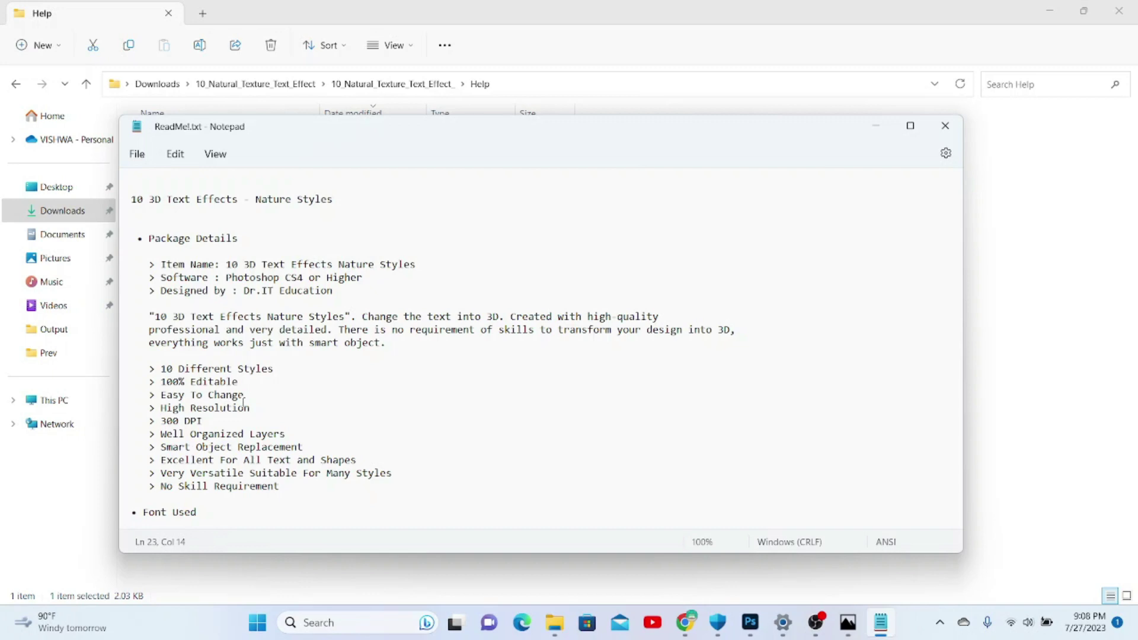
pyautogui.press('Down')
pyautogui.press('Down')
pyautogui.press('Down')
pyautogui.press('Down')
pyautogui.press('Down')
pyautogui.press('Down')
pyautogui.press('Down')
pyautogui.press('Down')
pyautogui.press('Down')
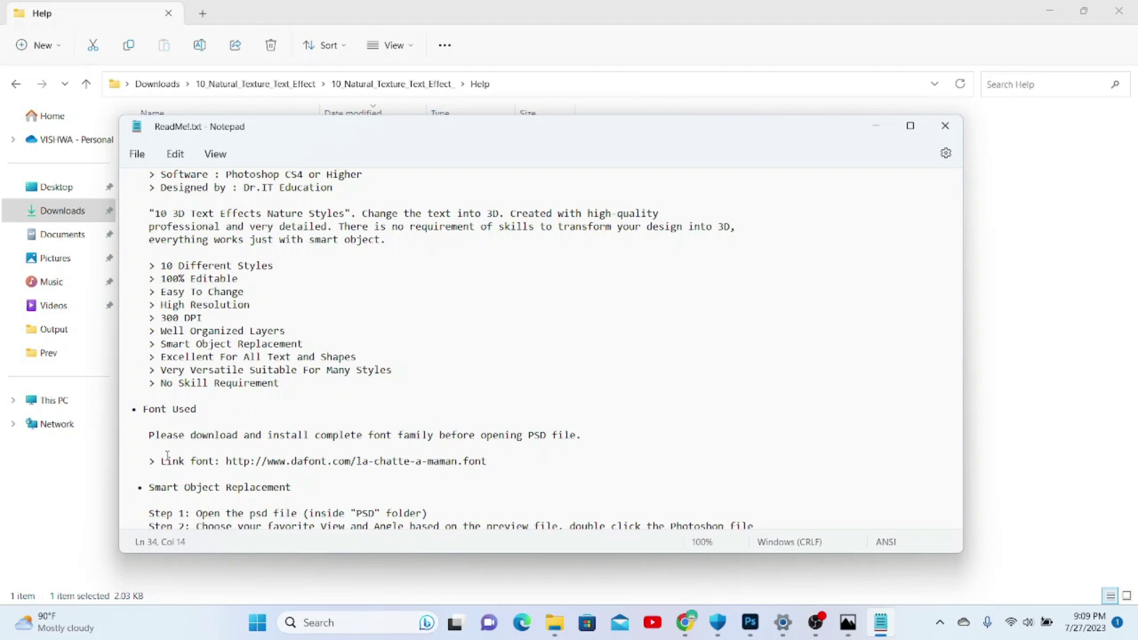
# Review the Font Used link and Smart Object Replacement steps, then close Notepad.
pyautogui.moveTo(156, 463); pyautogui.dragTo(480, 463)
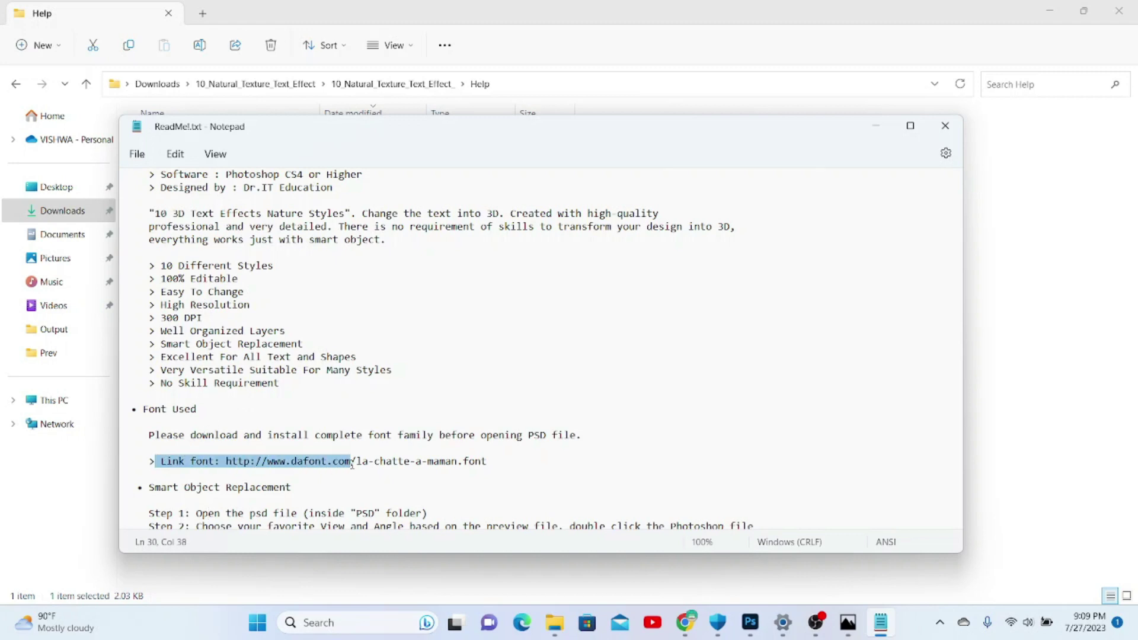
pyautogui.click(493, 470)
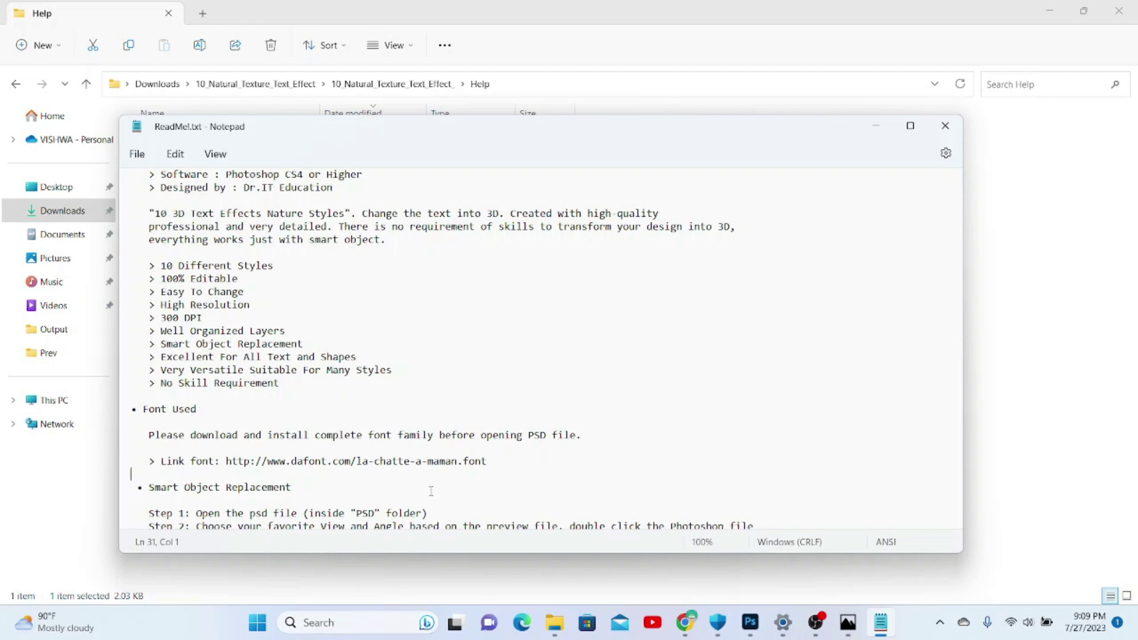
pyautogui.press('Down')
pyautogui.press('Down')
pyautogui.press('Down')
pyautogui.press('Down')
pyautogui.press('Down')
pyautogui.press('Down')
pyautogui.press('Down')
pyautogui.press('Down')
pyautogui.press('Down')
pyautogui.press('Down')
pyautogui.press('Down')
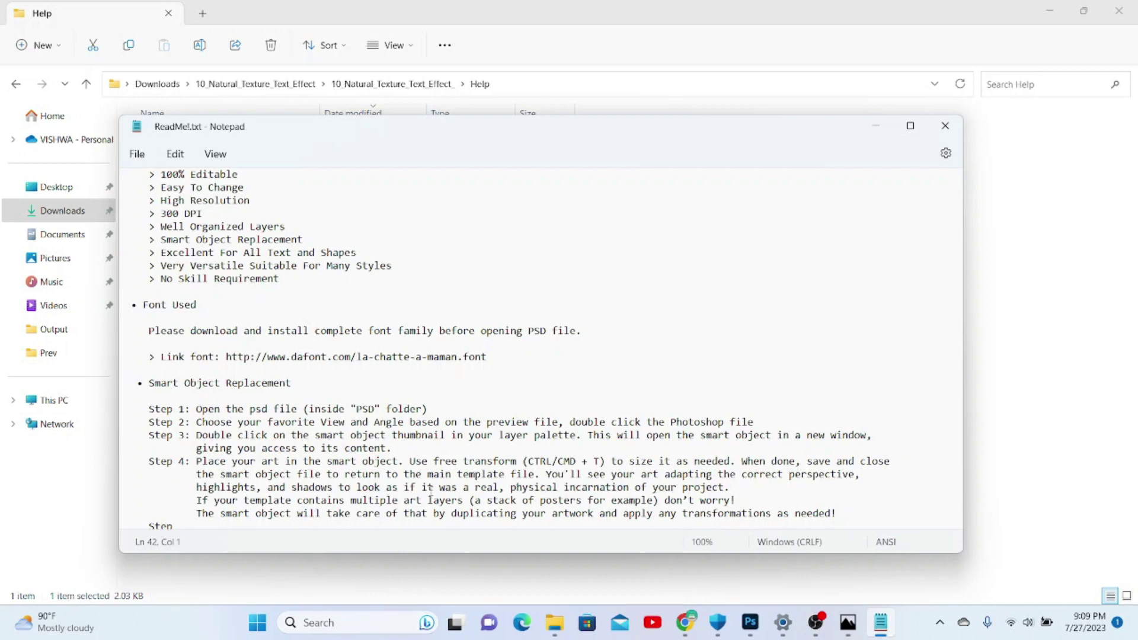
pyautogui.click(944, 127)
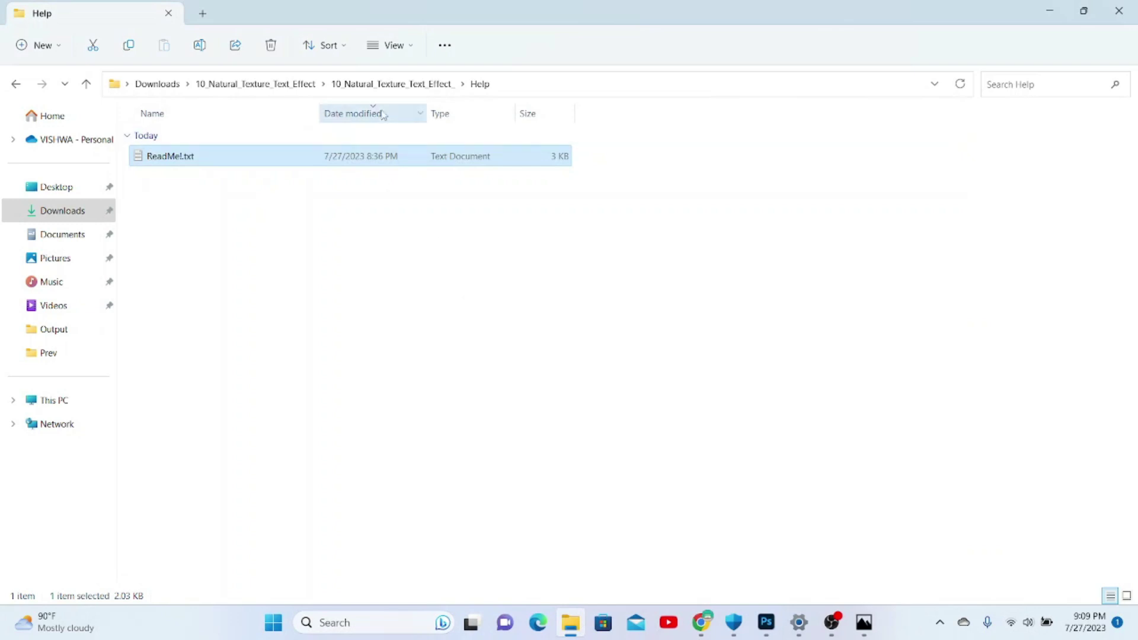
# Look into the PSD FILE folder, return to the 10_Natural_Texture_Text_Effect folder, and switch to Photoshop.
pyautogui.click(391, 84)
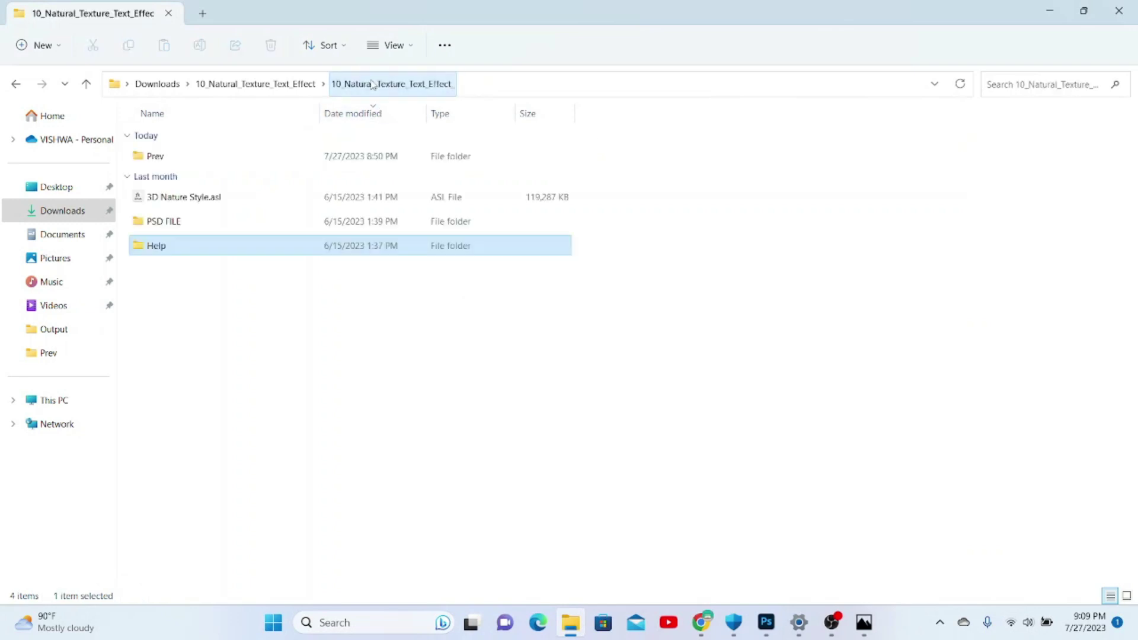
pyautogui.doubleClick(174, 222)
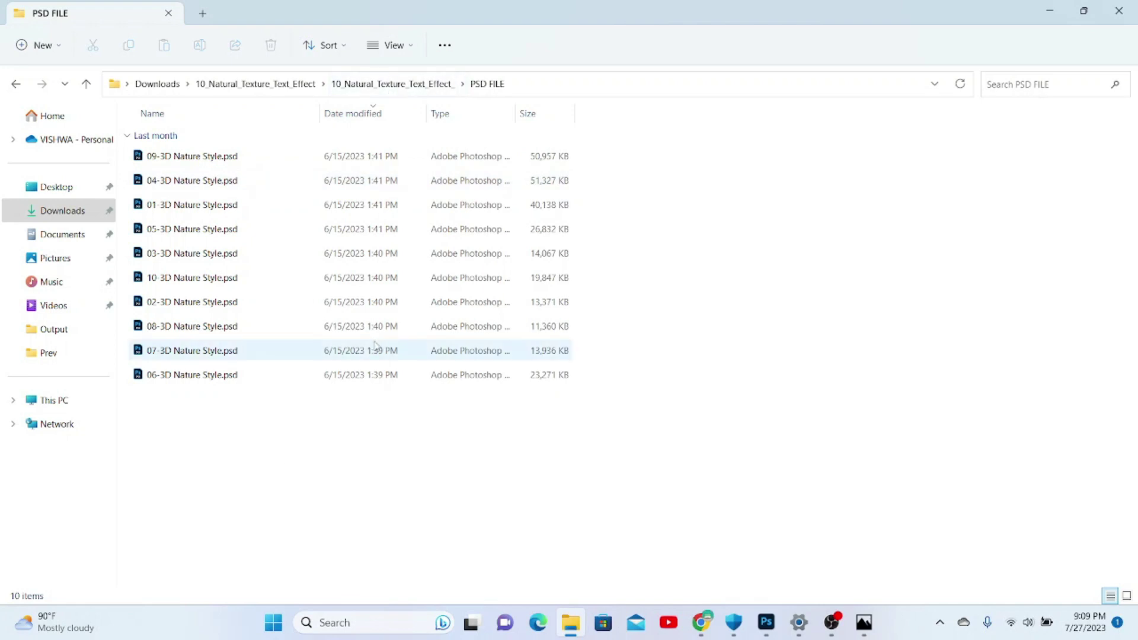
pyautogui.click(273, 83)
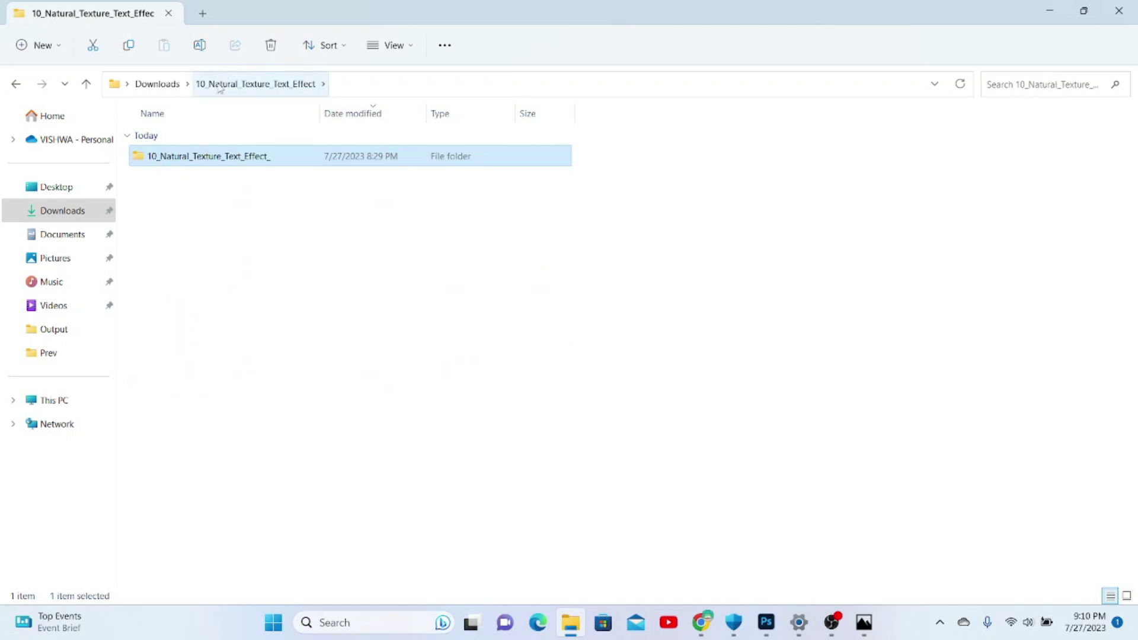
pyautogui.click(219, 84)
pyautogui.click(176, 87)
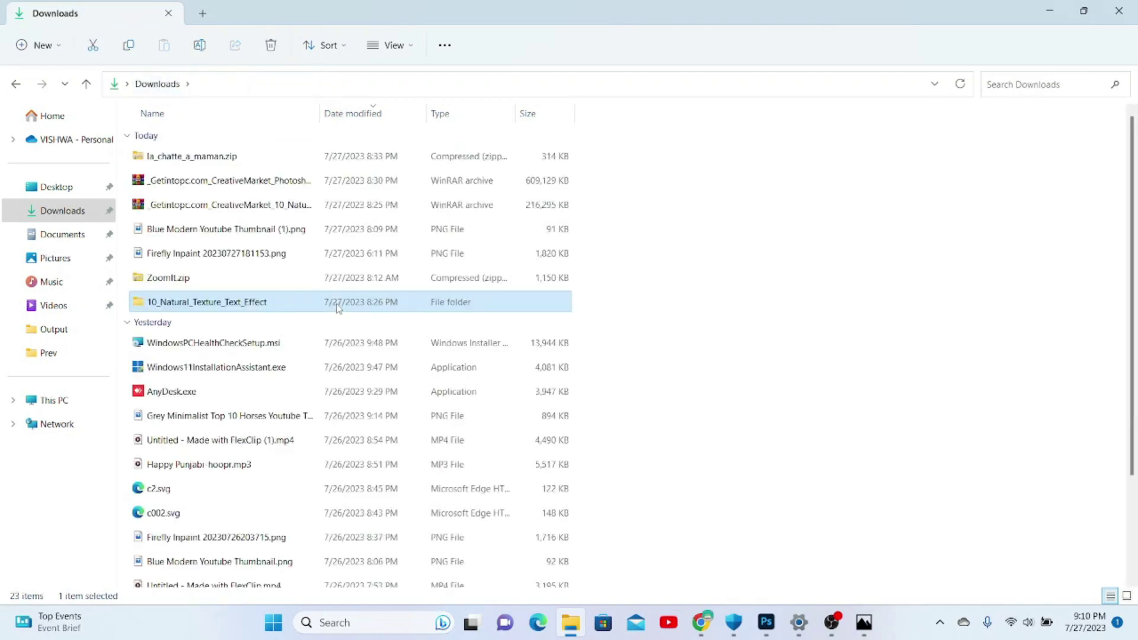
pyautogui.doubleClick(338, 303)
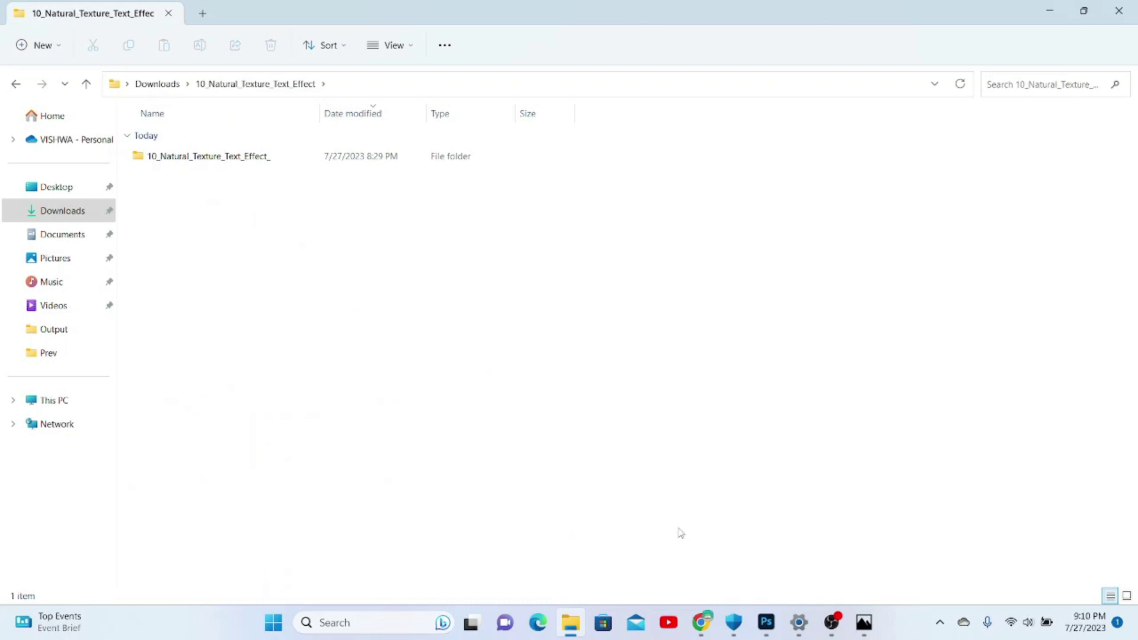
pyautogui.click(767, 623)
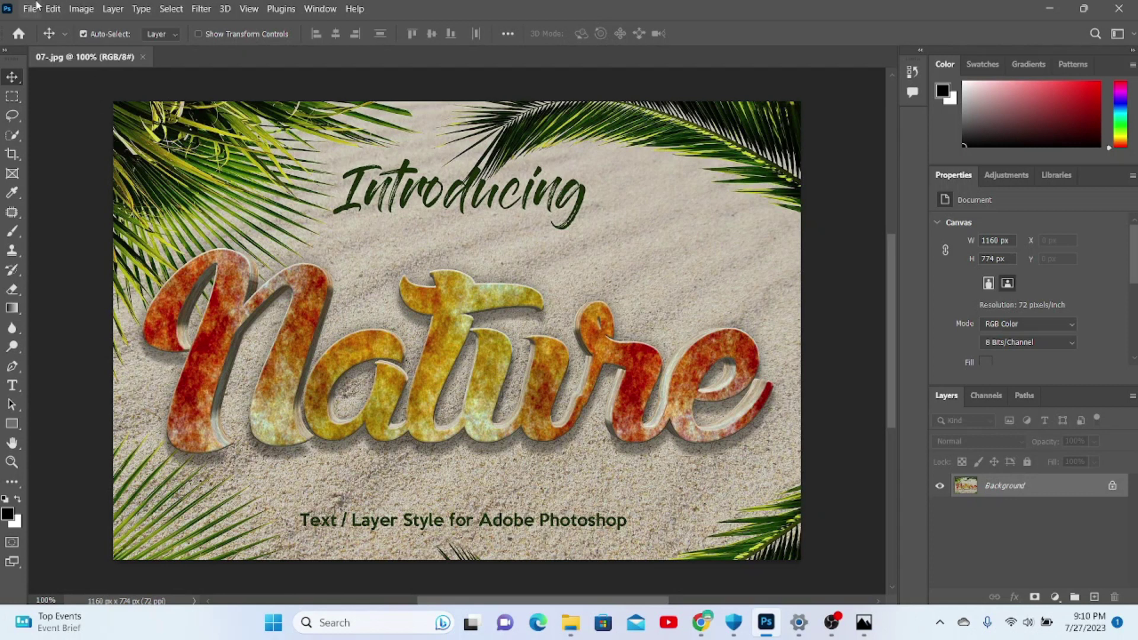
# Open the 03-3D Nature Style.psd template from the PSD FILE folder.
pyautogui.click(32, 9)
pyautogui.press('z')
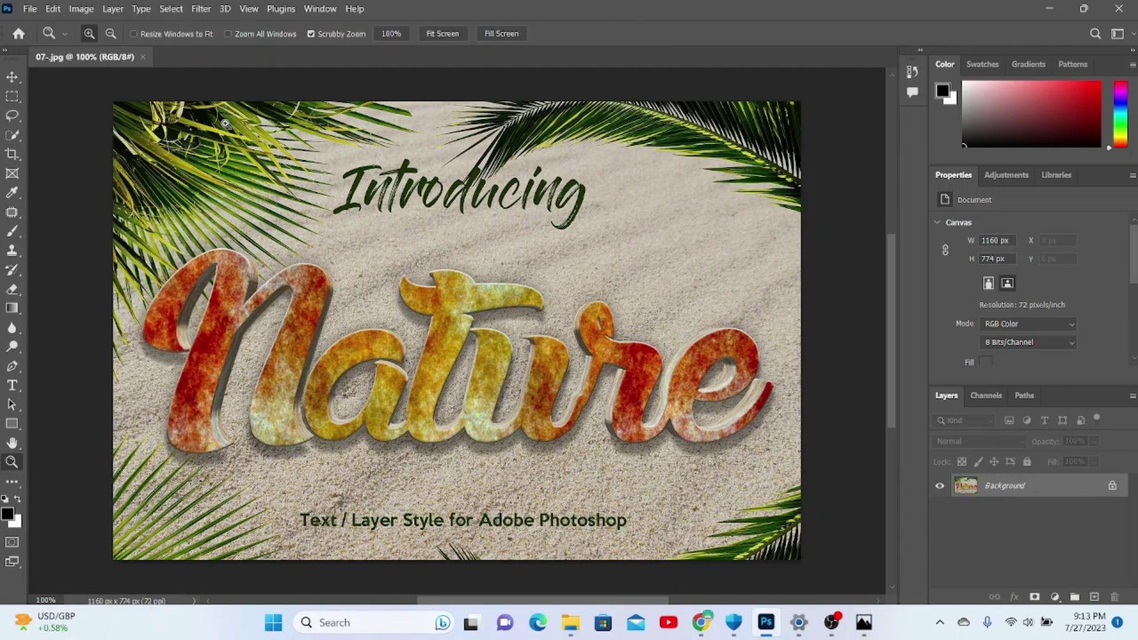
pyautogui.click(30, 9)
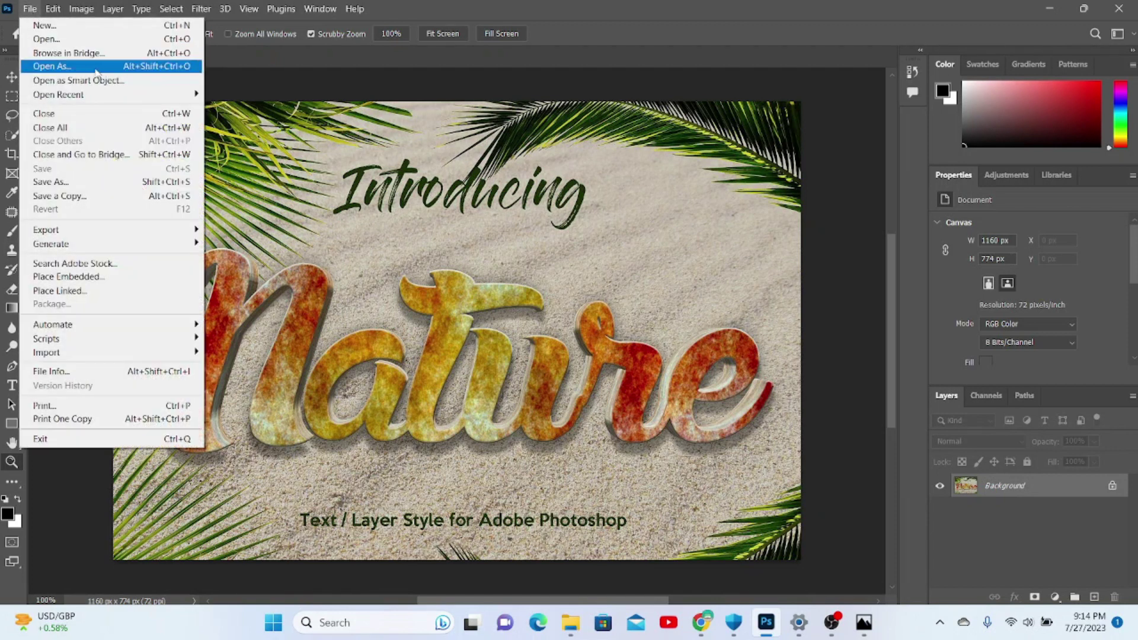
pyautogui.click(77, 39)
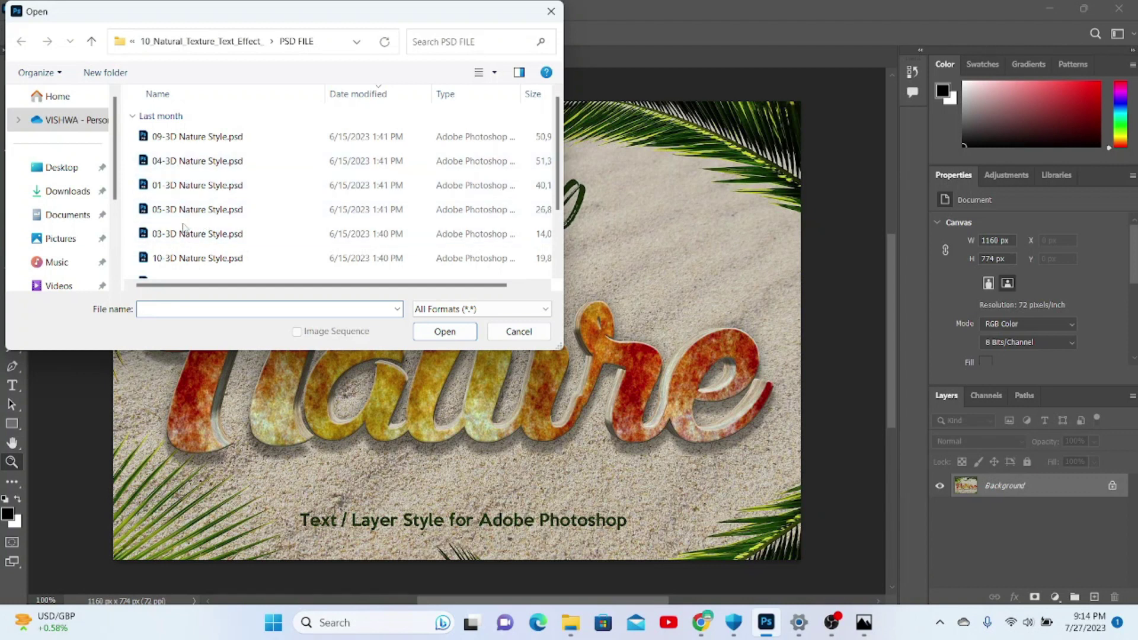
pyautogui.click(188, 235)
pyautogui.click(428, 336)
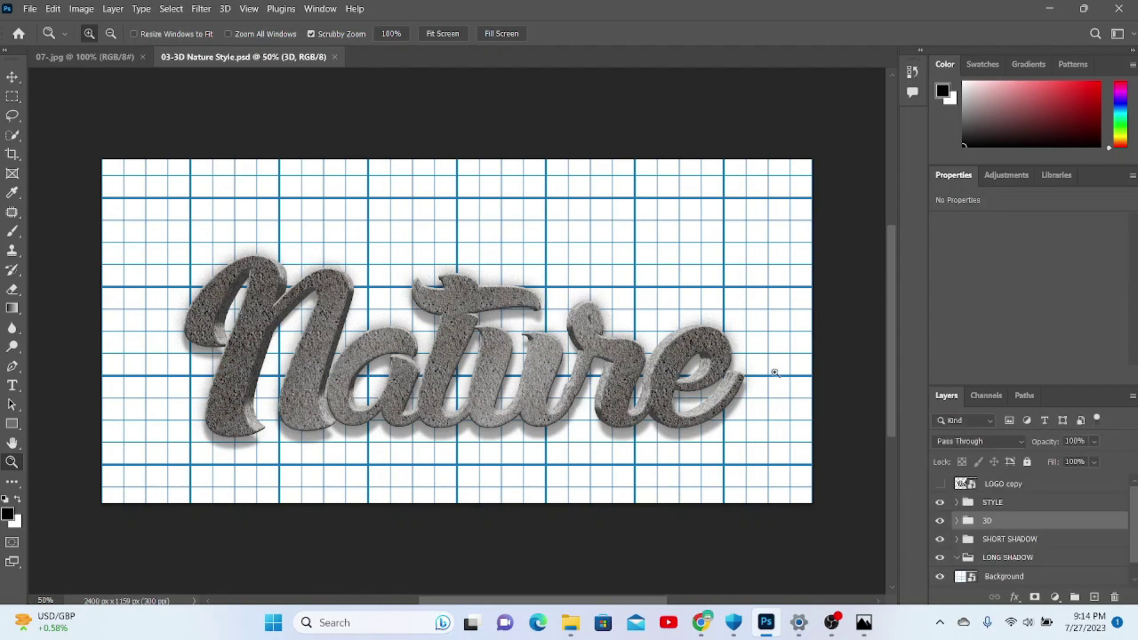
# Hide the grid Background layer and toggle the STYLE group's visibility off and back on.
pyautogui.press('v')
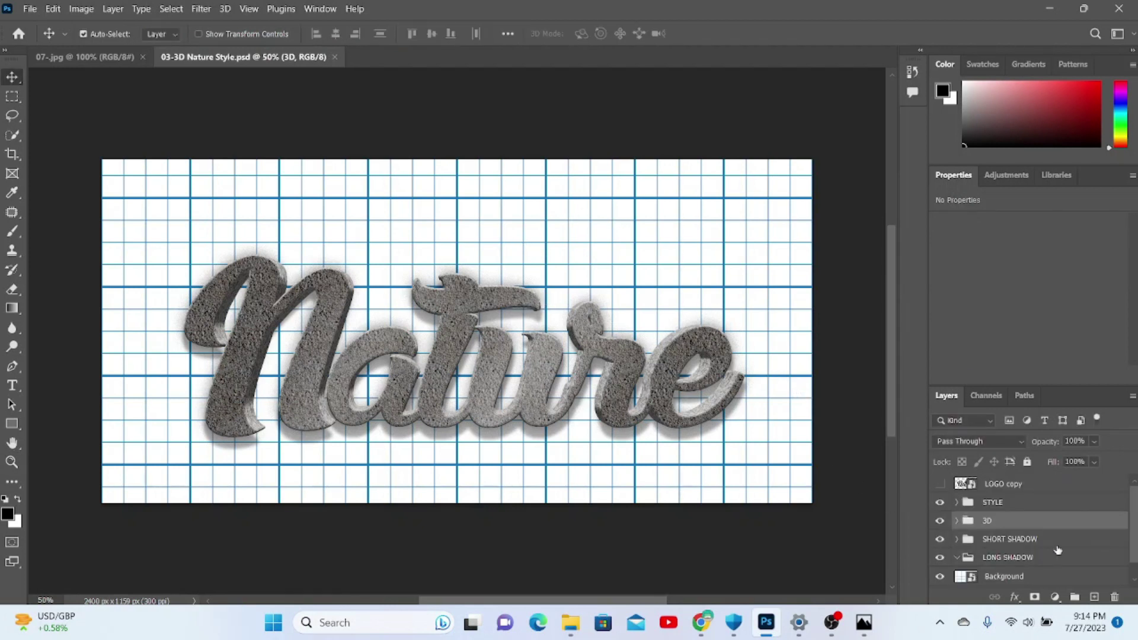
pyautogui.click(940, 577)
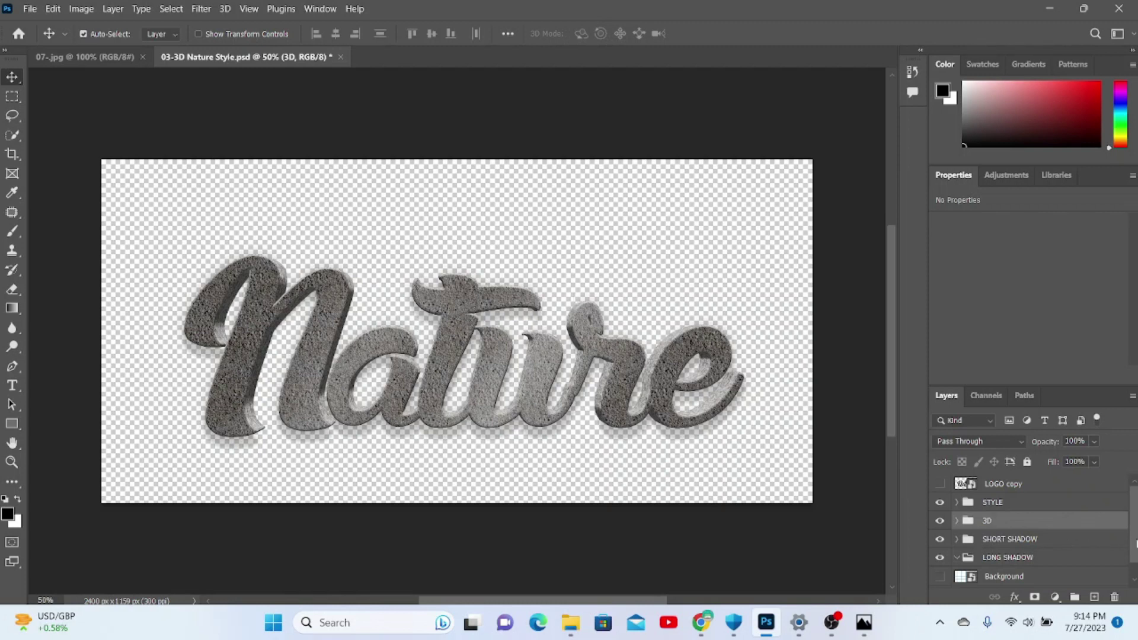
pyautogui.scroll(-1, 1137, 519)
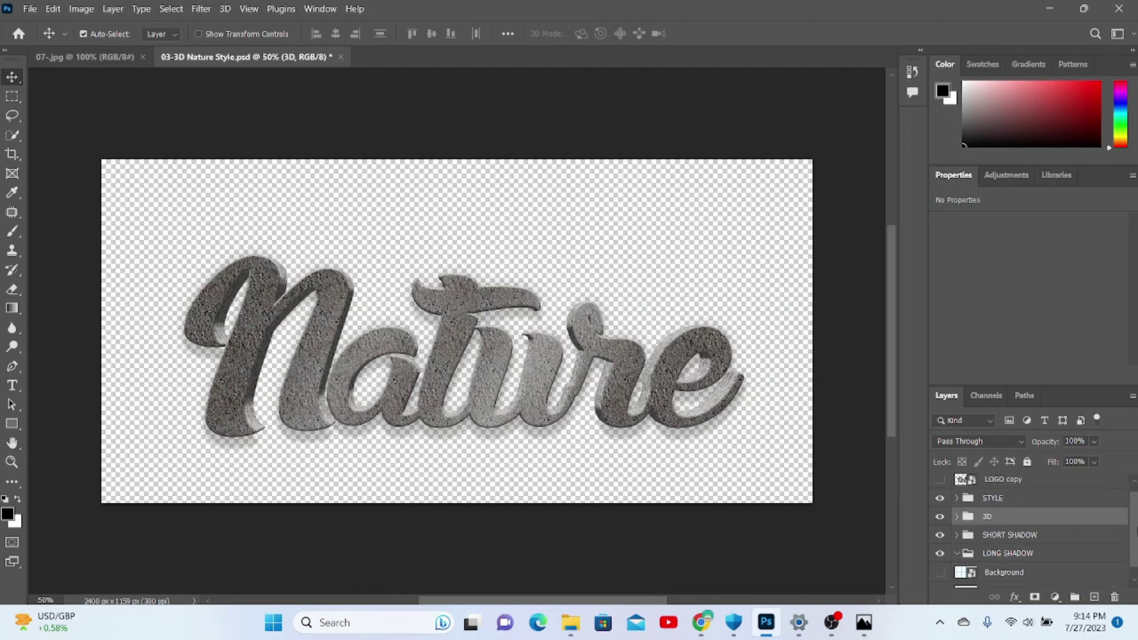
pyautogui.scroll(1, 1137, 520)
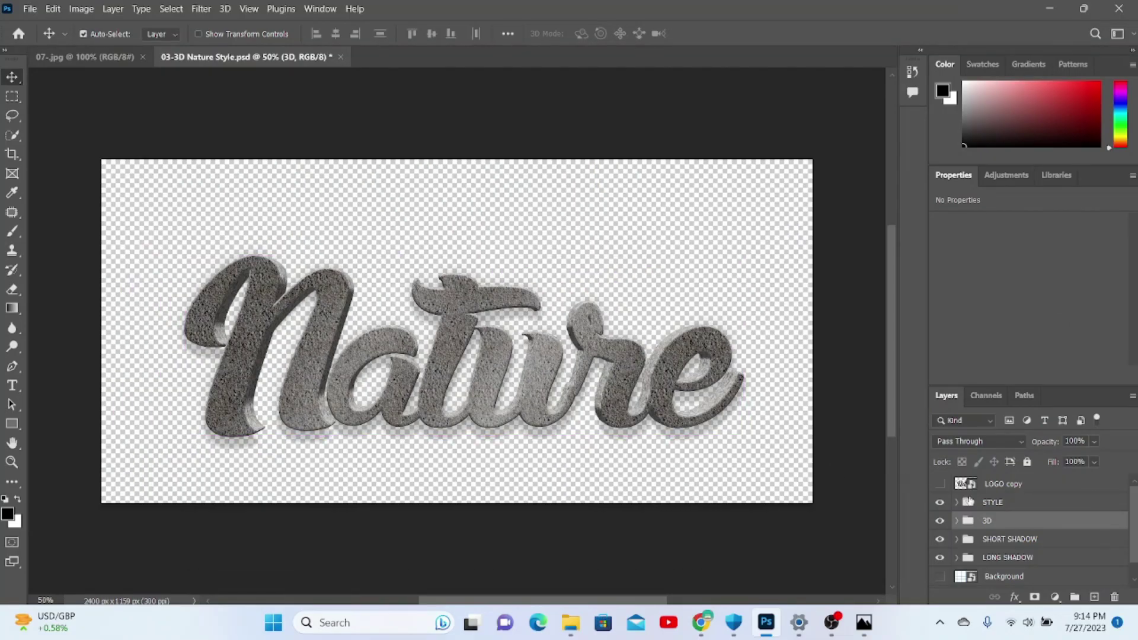
pyautogui.click(942, 502)
pyautogui.click(940, 502)
# Expand the STYLE group and edit the LOGO smart object's contents as Layer 12.psb.
pyautogui.click(956, 503)
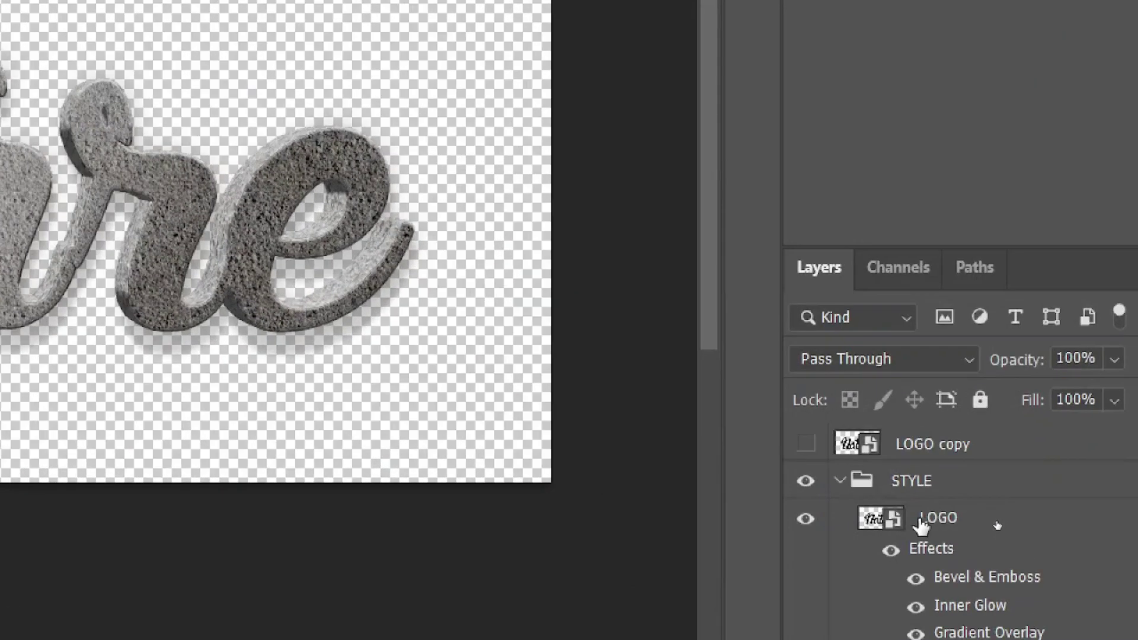
pyautogui.rightClick(948, 527)
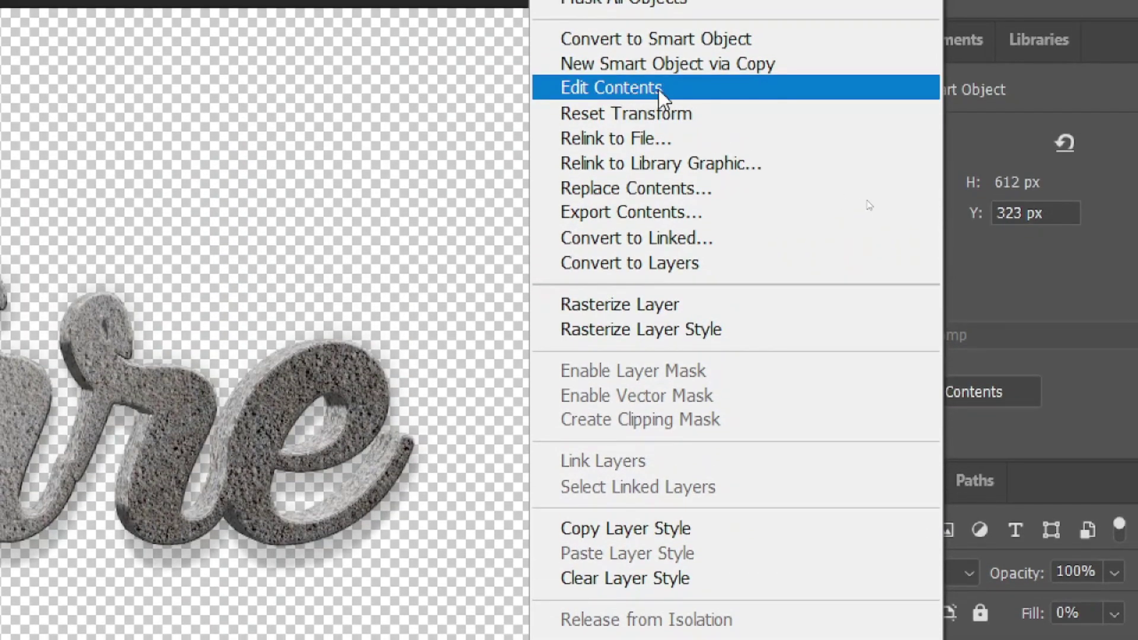
pyautogui.click(621, 89)
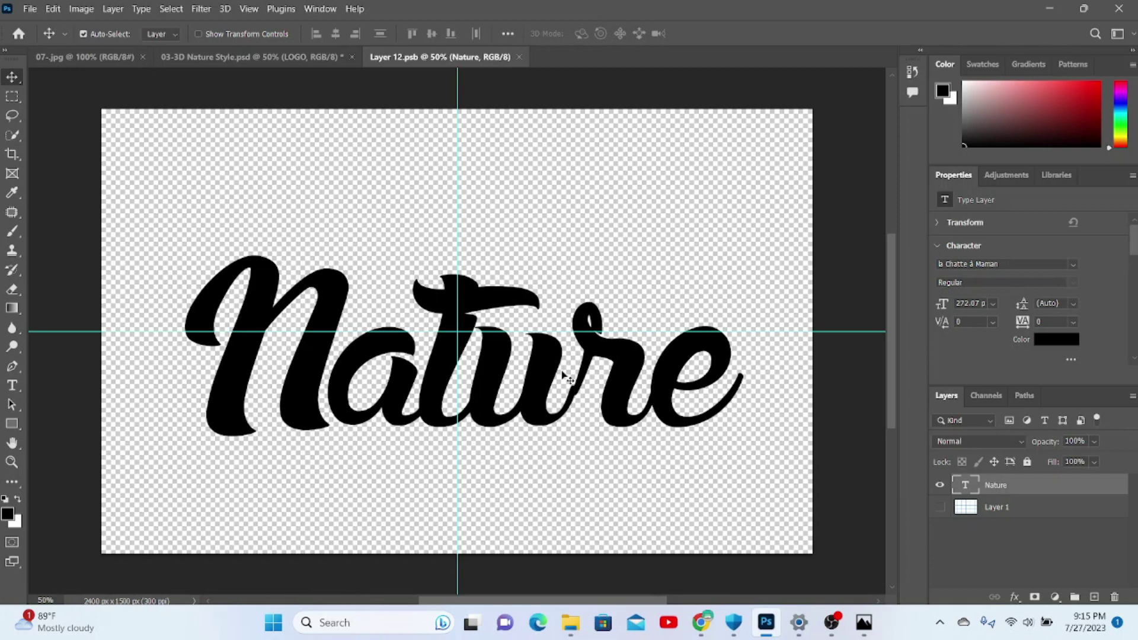
# Replace the Nature text with 'Vishwa' in the same script font and commit the edit.
pyautogui.press('t')
pyautogui.click(653, 385)
pyautogui.press('BackSpace')
pyautogui.press('BackSpace')
pyautogui.press('BackSpace')
pyautogui.press('BackSpace')
pyautogui.press('BackSpace')
pyautogui.press('BackSpace')
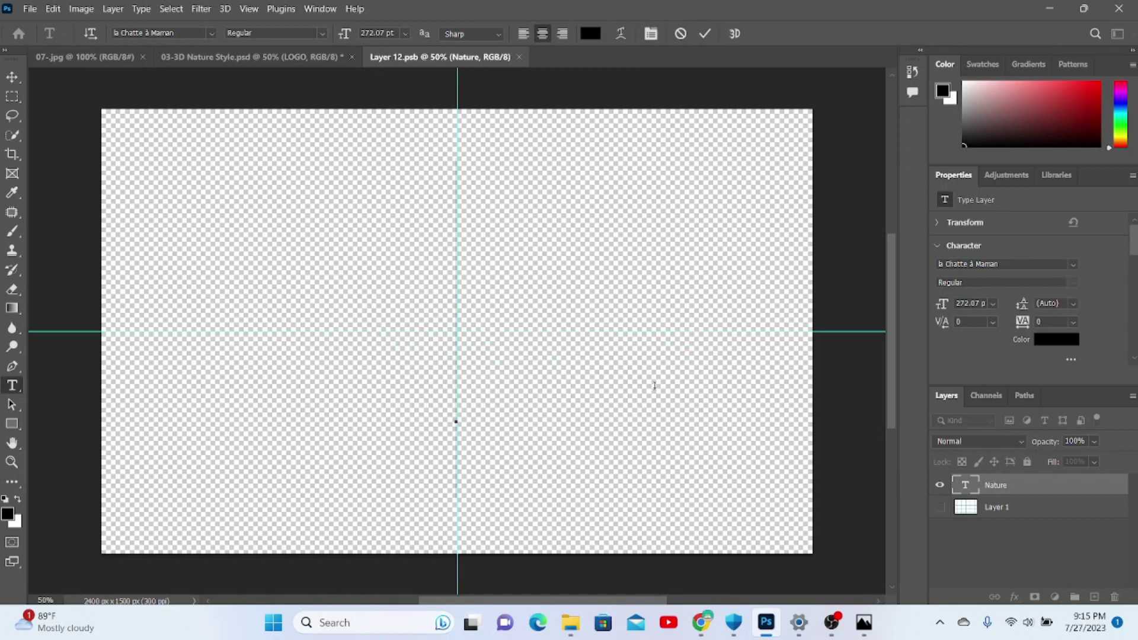
pyautogui.write('Vi')
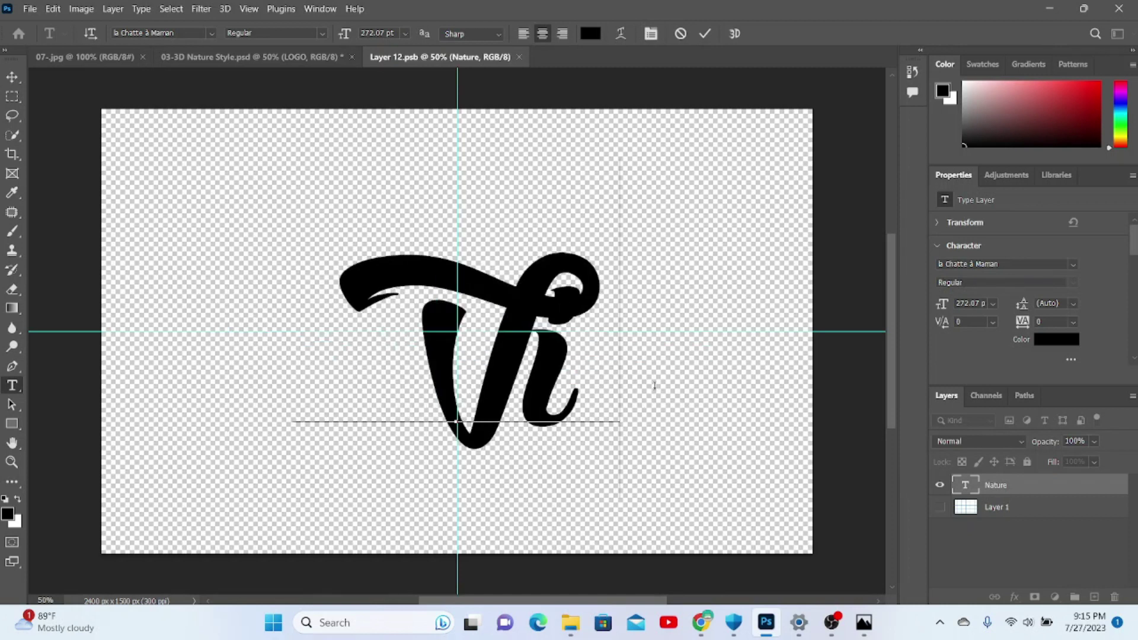
pyautogui.write('shwa')
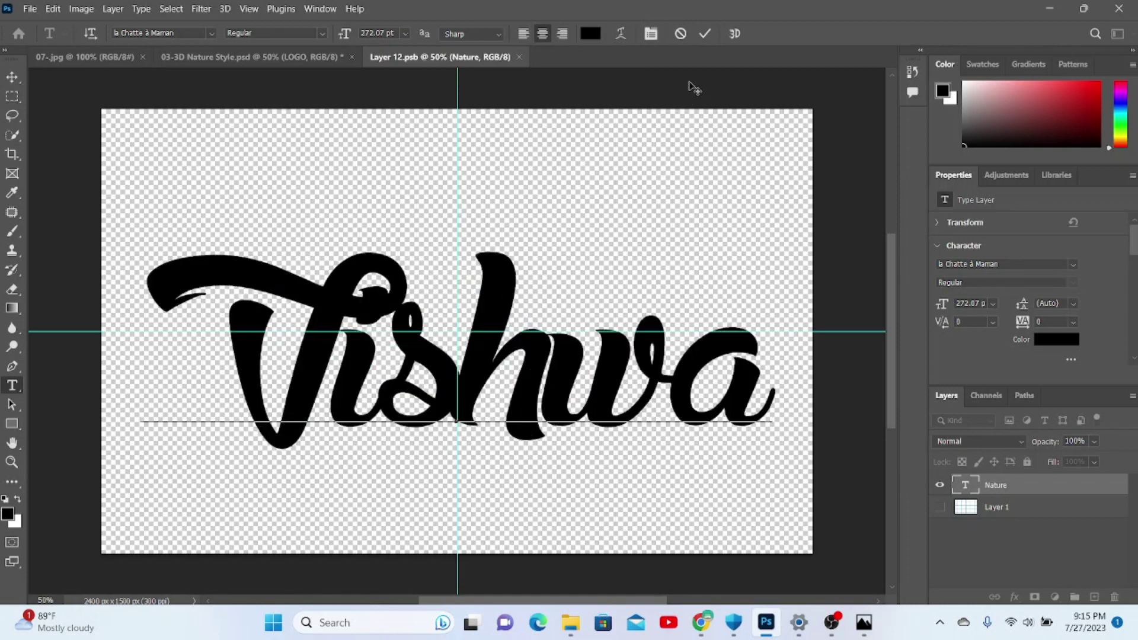
pyautogui.click(706, 34)
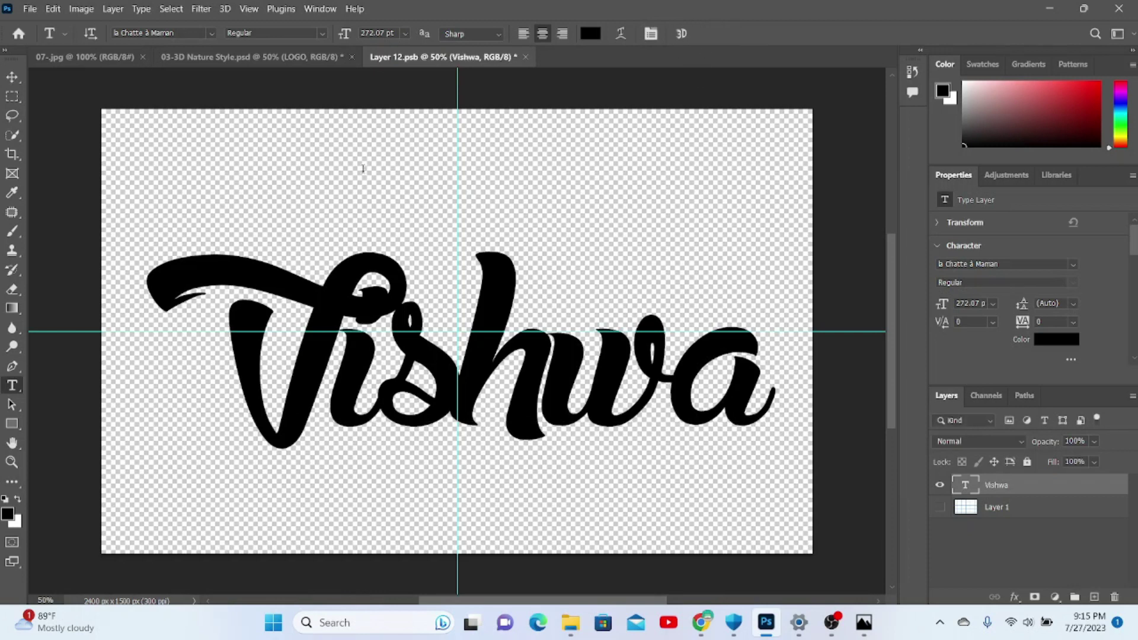
pyautogui.press('v')
pyautogui.press('ctrl')
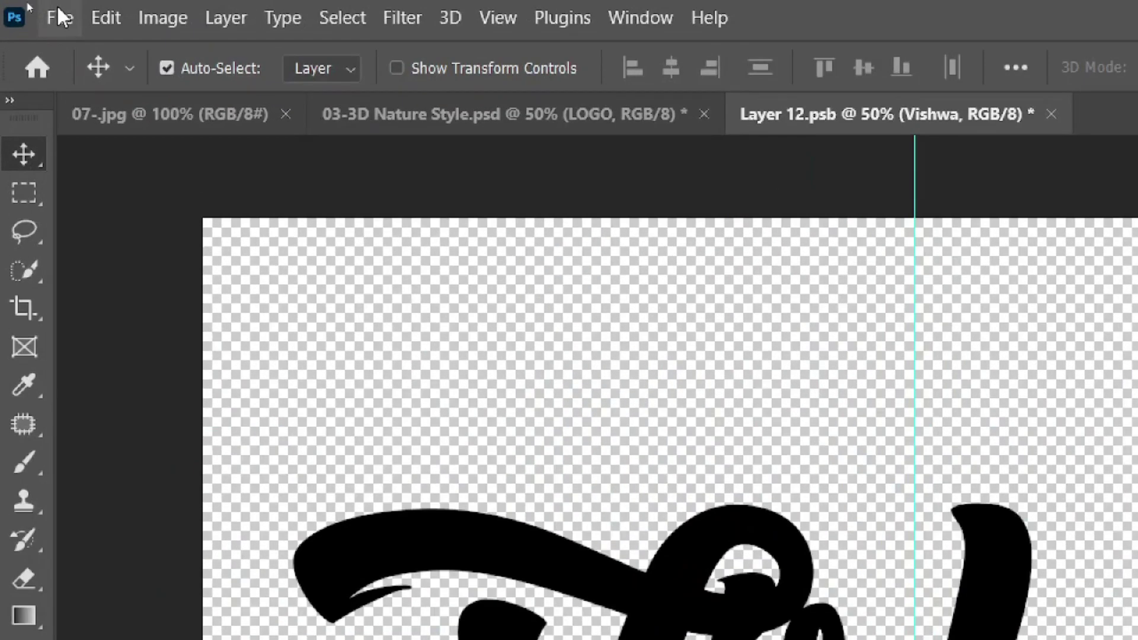
pyautogui.click(30, 8)
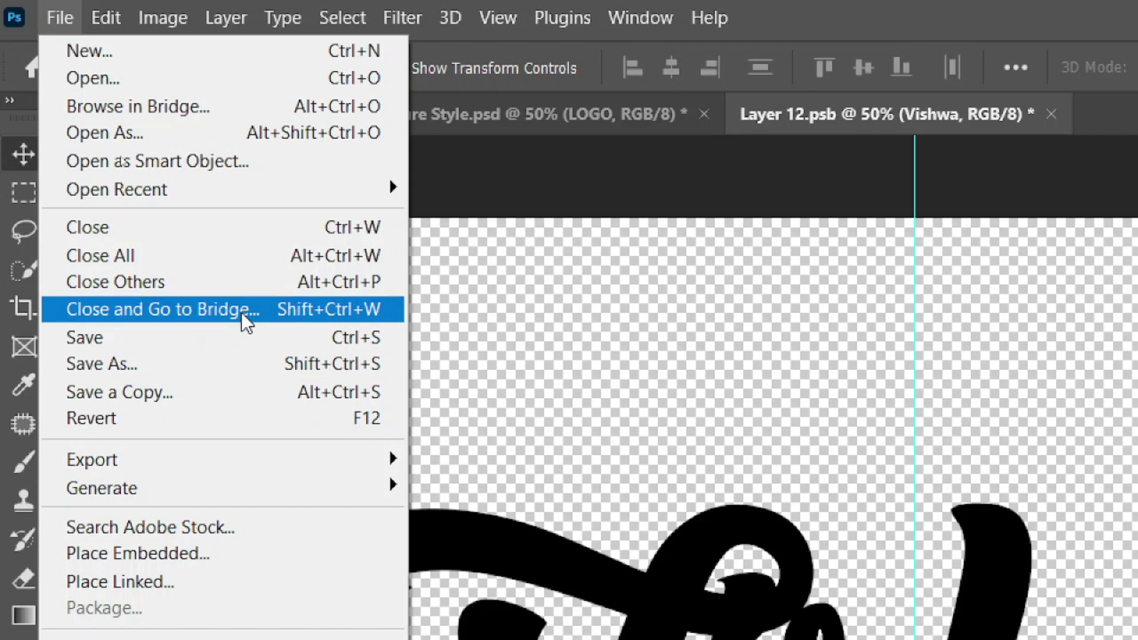
# Save and close Layer 12.psb to return to 03-3D Nature Style.psd with stone-textured Vishwa.
pyautogui.click(240, 312)
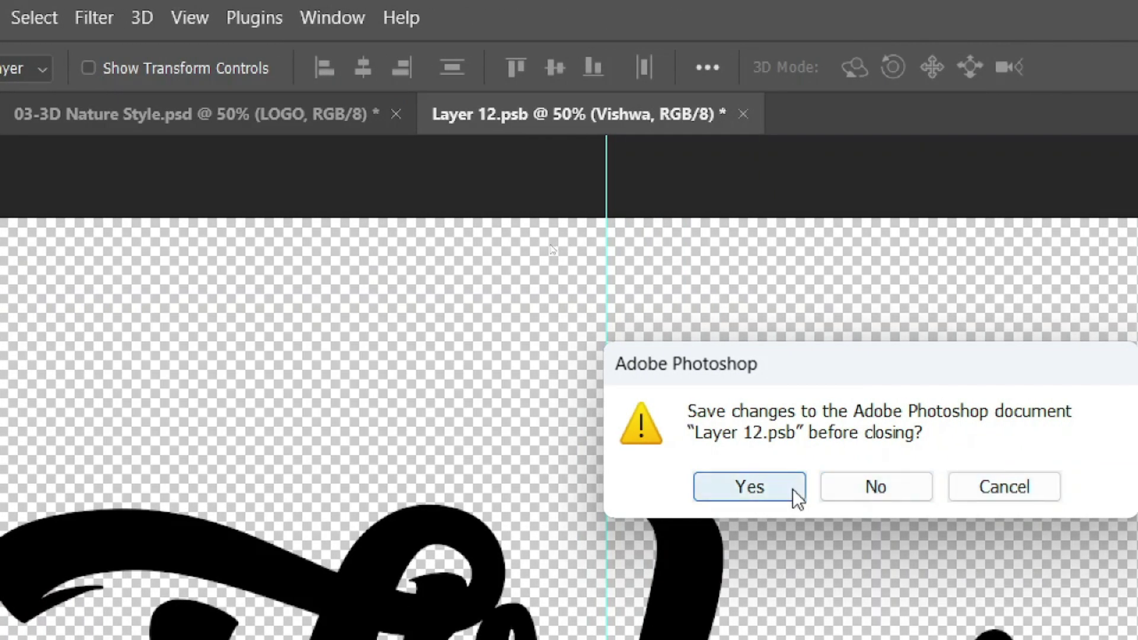
pyautogui.click(792, 489)
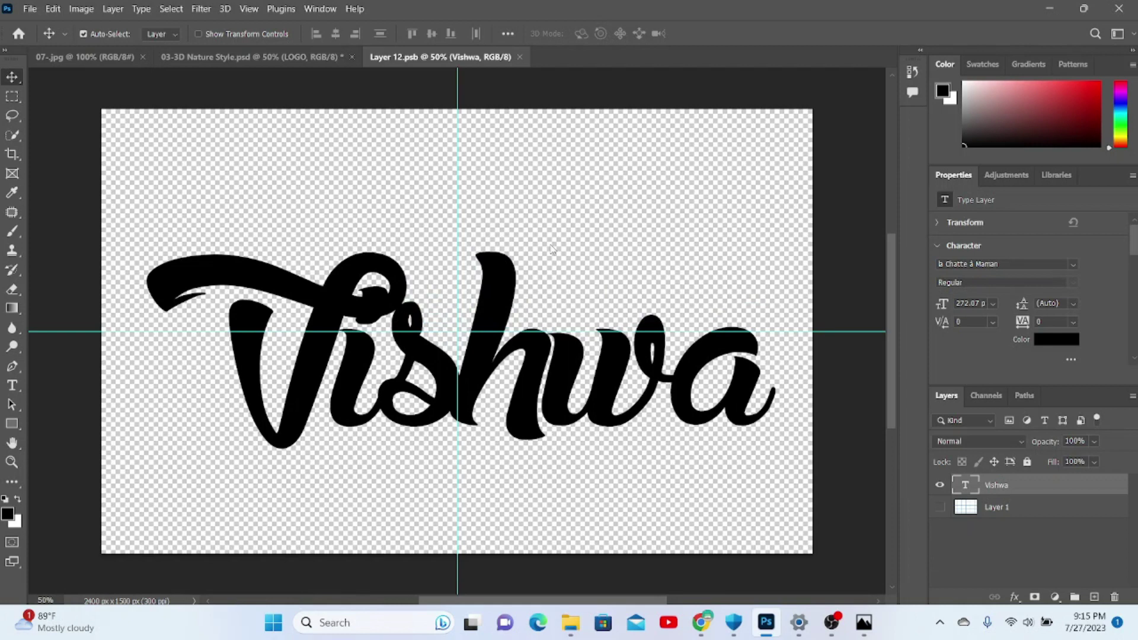
pyautogui.hotkey('ctrl', 'w')
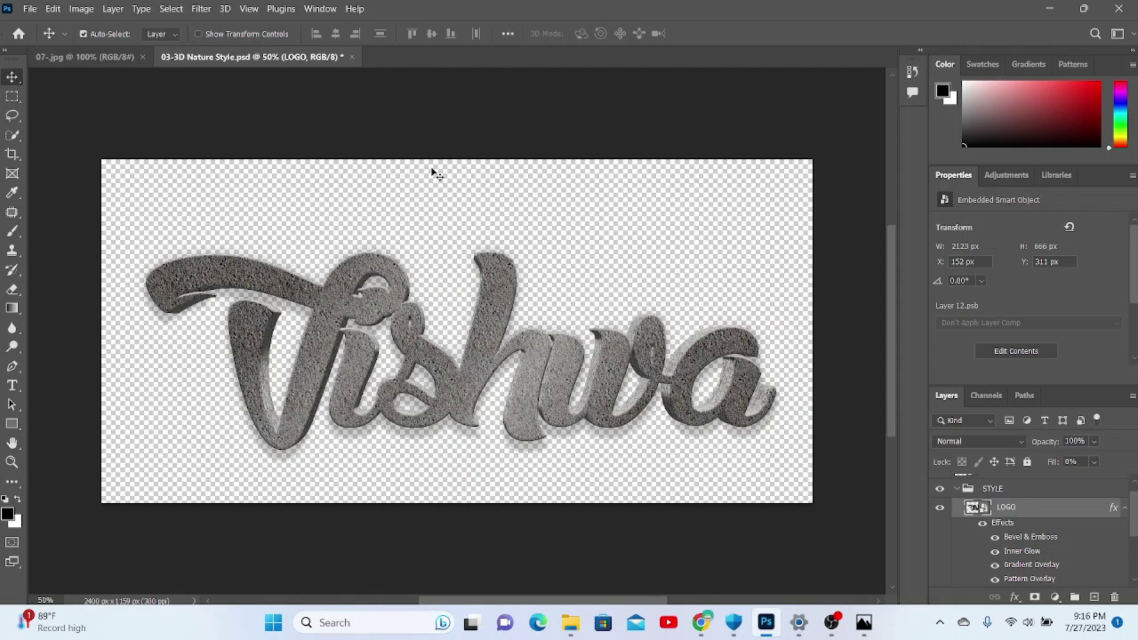
# Open the 08-3D Nature Style.psd template from the PSD FILE folder.
pyautogui.click(29, 9)
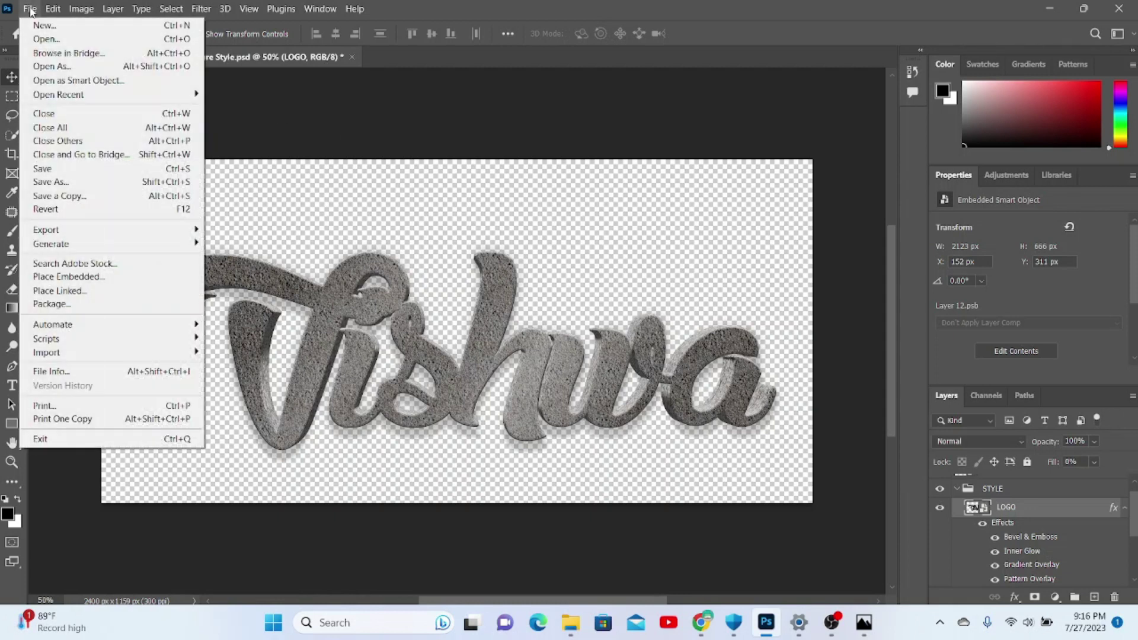
pyautogui.click(58, 42)
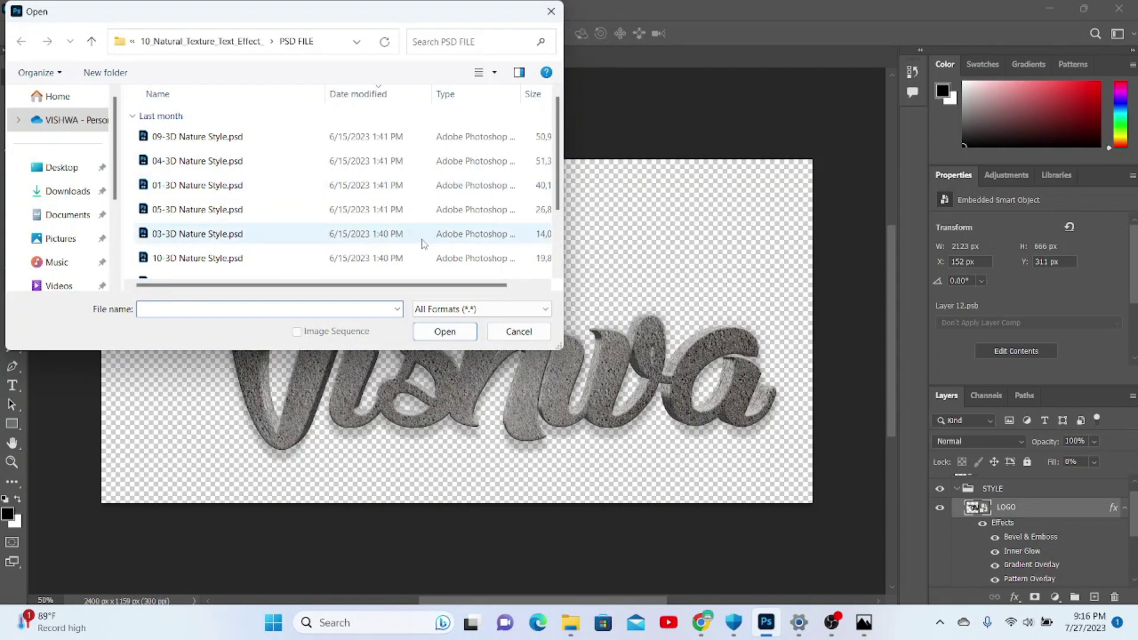
pyautogui.click(559, 252)
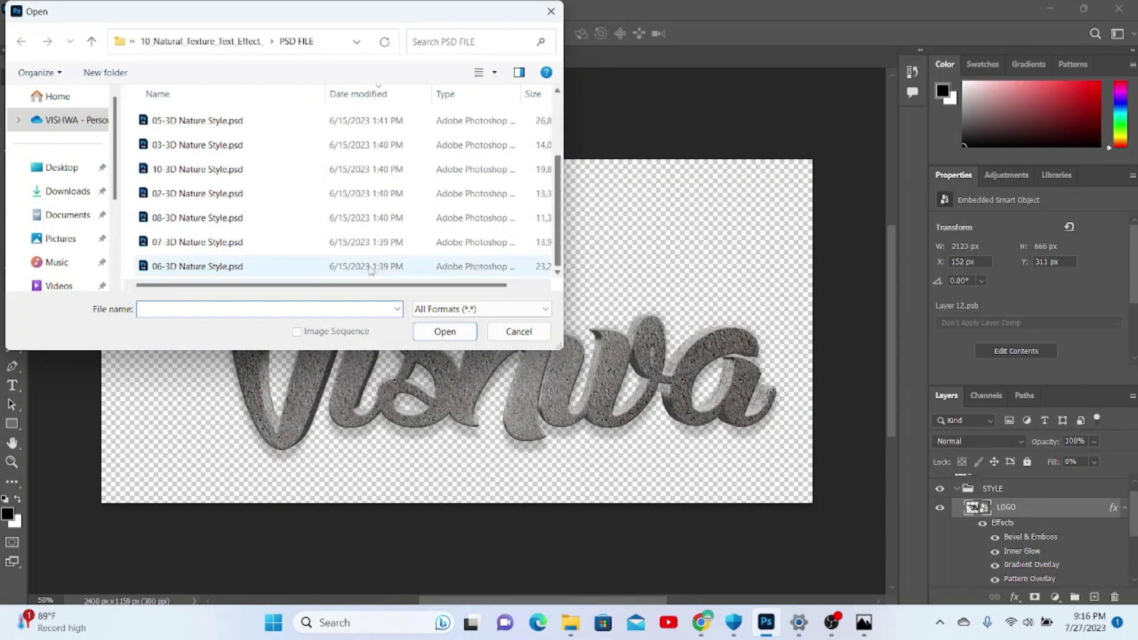
pyautogui.click(204, 225)
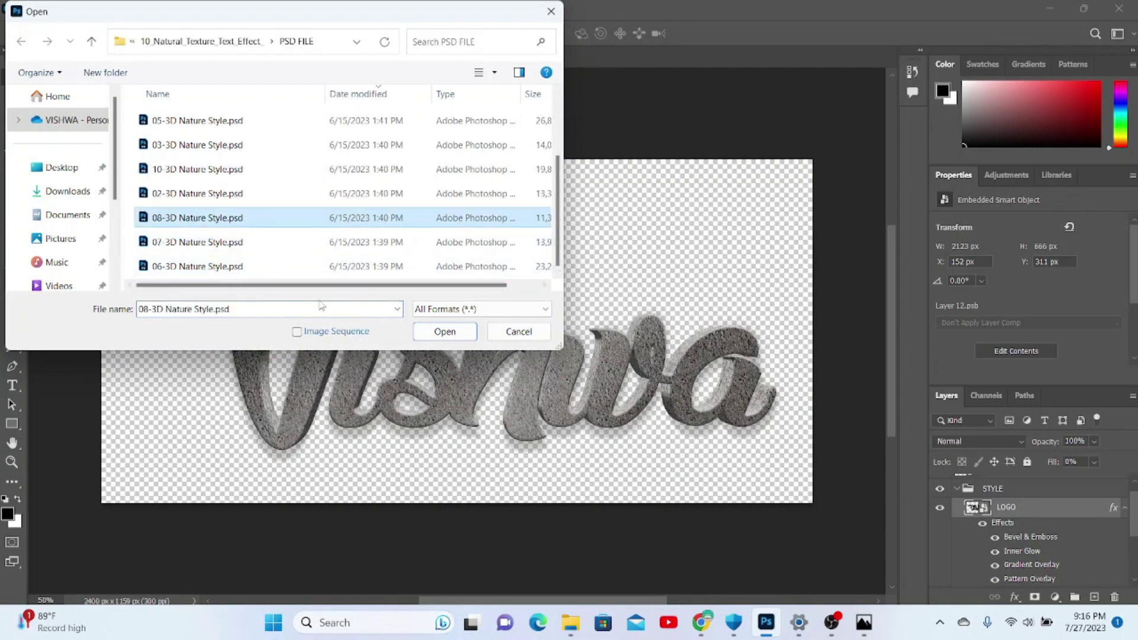
pyautogui.click(424, 331)
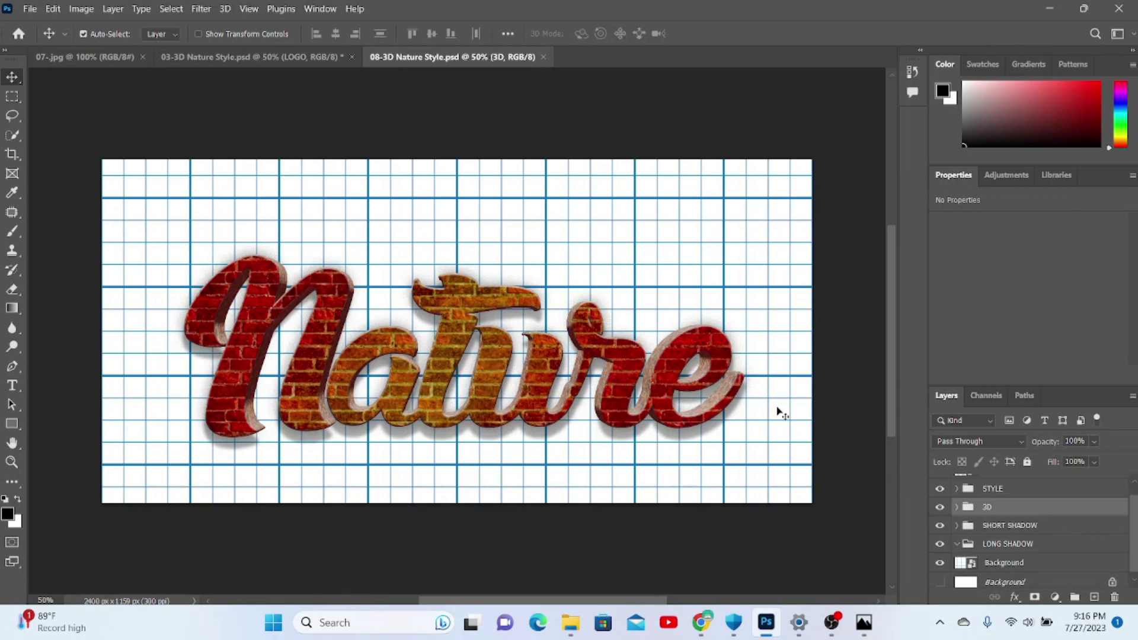
# Hide the grid Background layer and edit the contents of the LOGO smart object in the STYLE group.
pyautogui.click(941, 563)
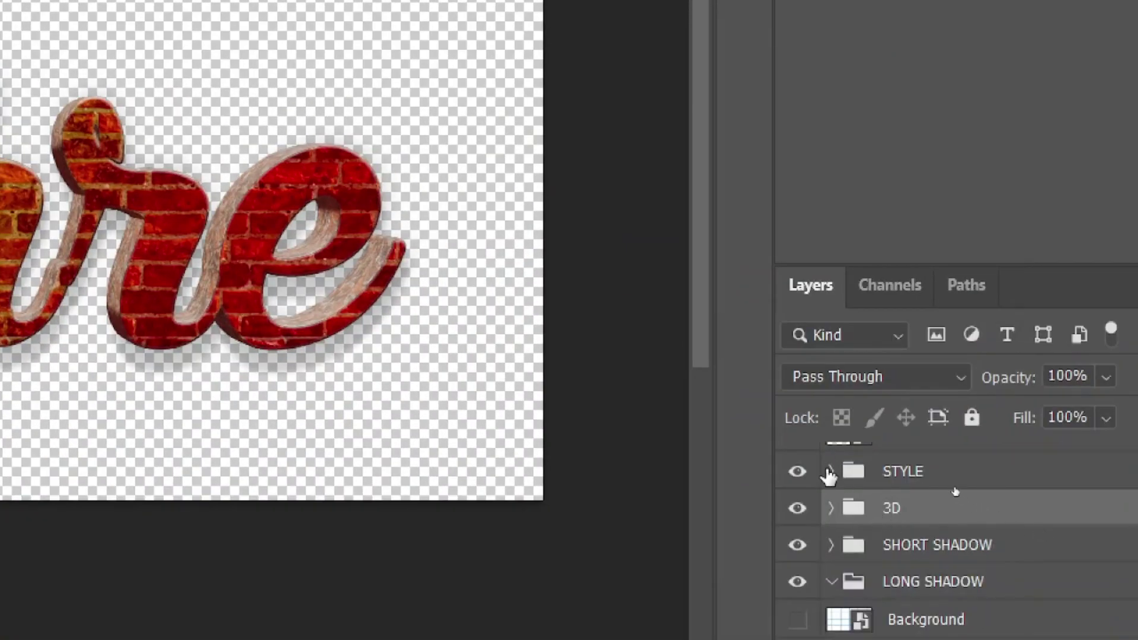
pyautogui.click(830, 472)
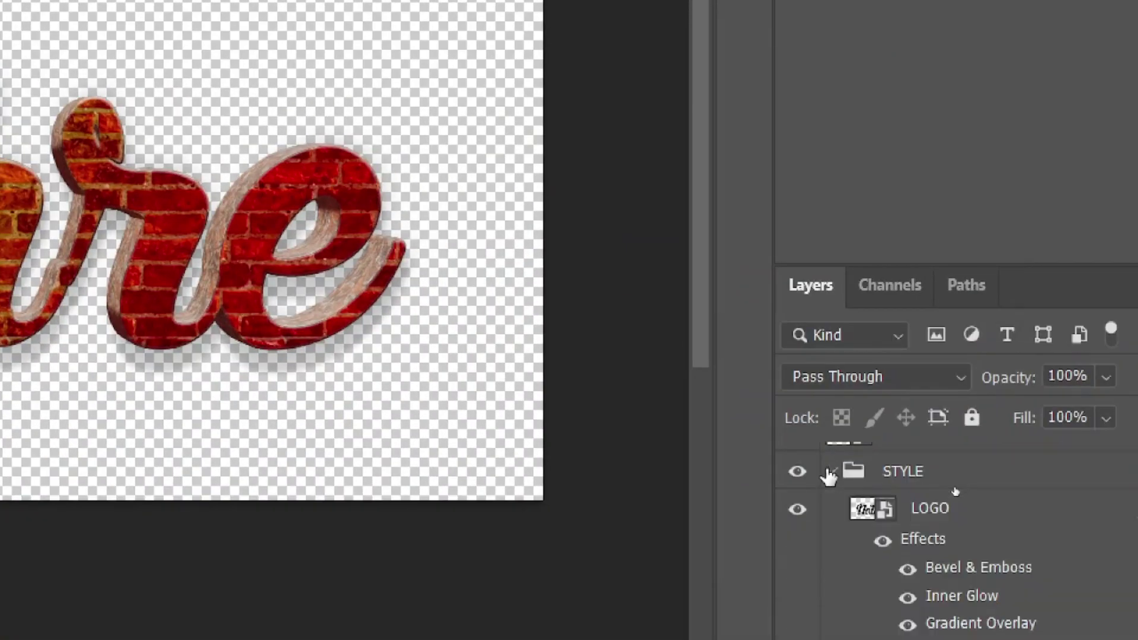
pyautogui.click(931, 513)
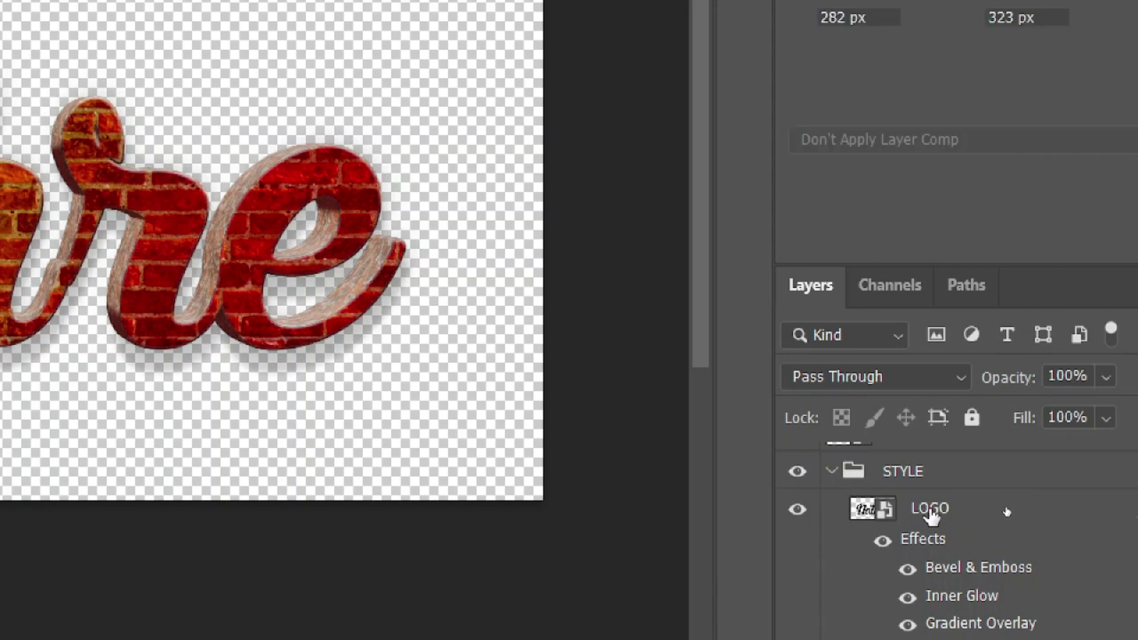
pyautogui.rightClick(1006, 511)
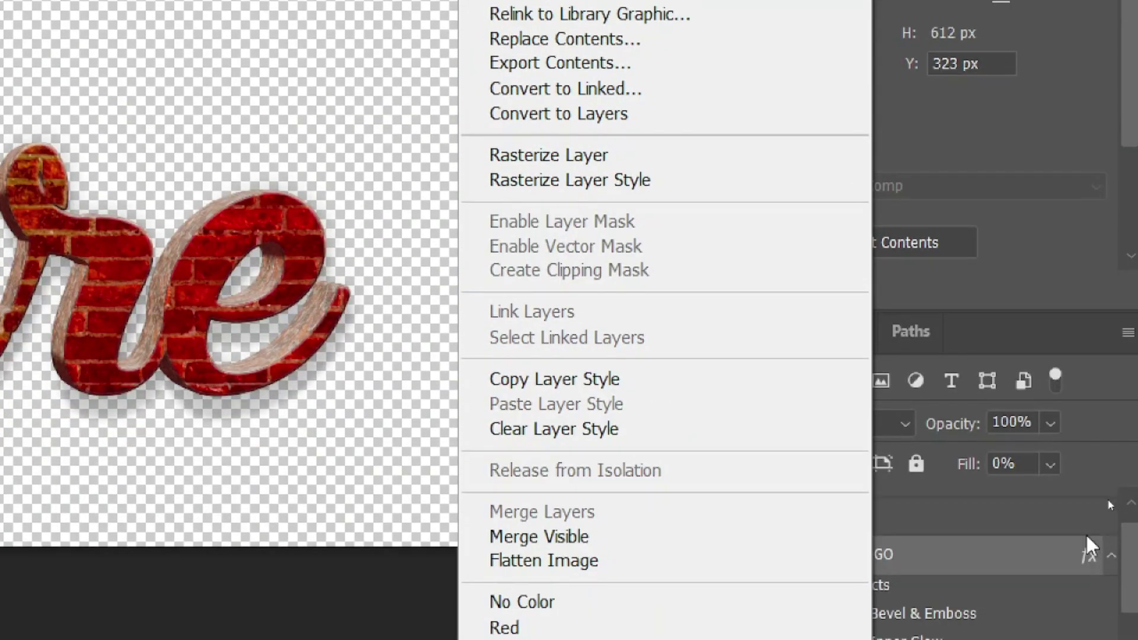
pyautogui.click(1042, 552)
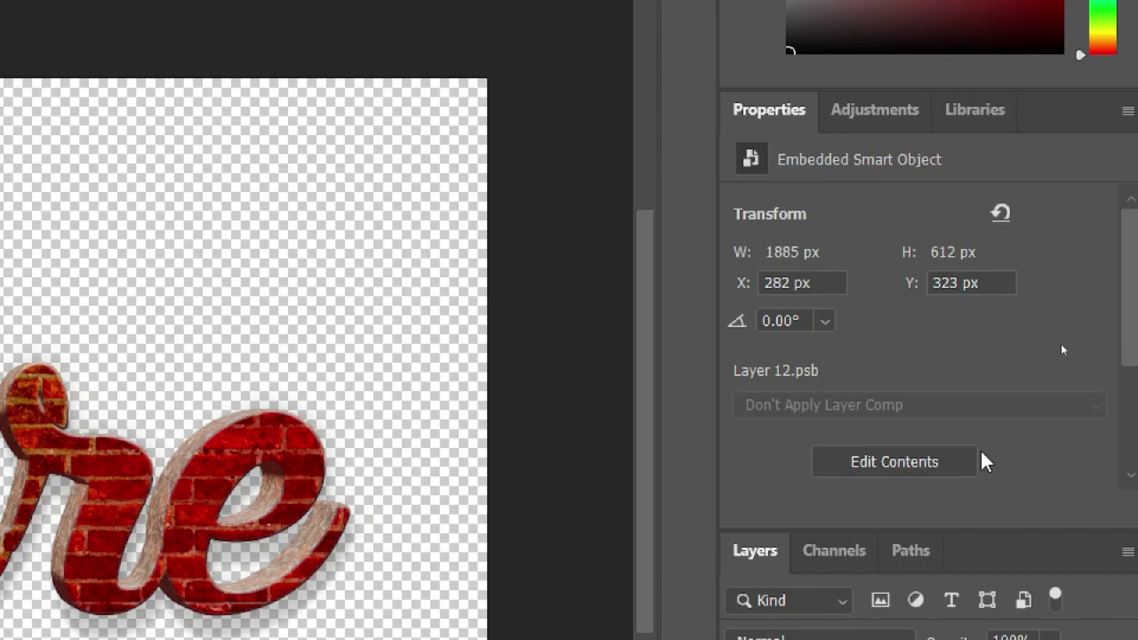
pyautogui.click(905, 460)
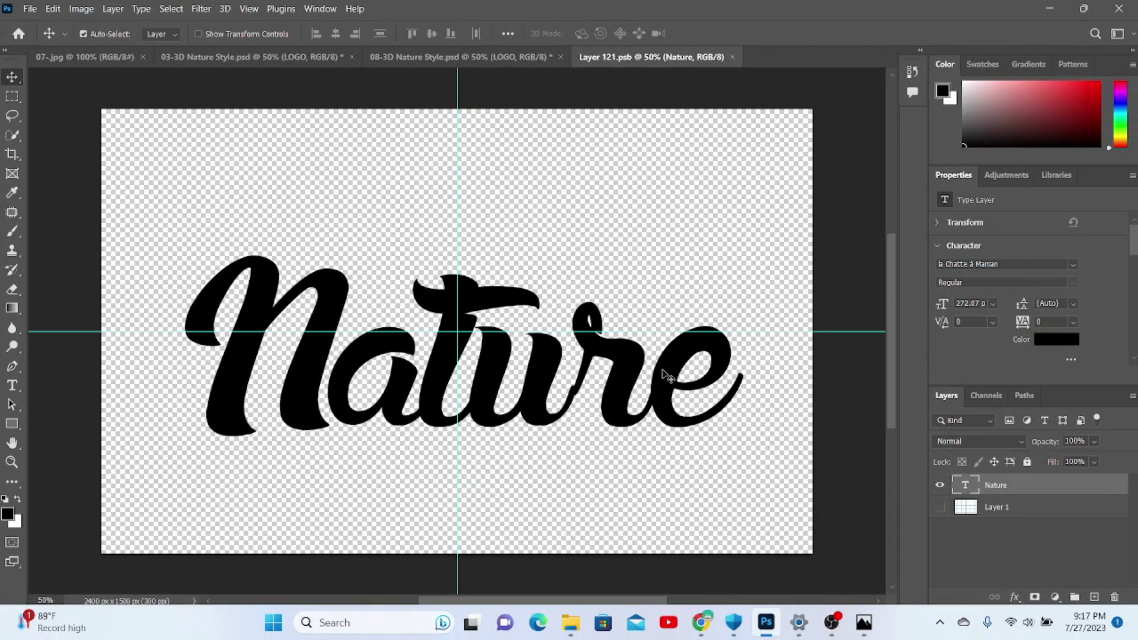
# Retype the Nature text as Dr.IT and commit the edit.
pyautogui.press('t')
pyautogui.click(658, 372)
pyautogui.press('Right')
pyautogui.press('BackSpace')
pyautogui.press('BackSpace')
pyautogui.press('BackSpace')
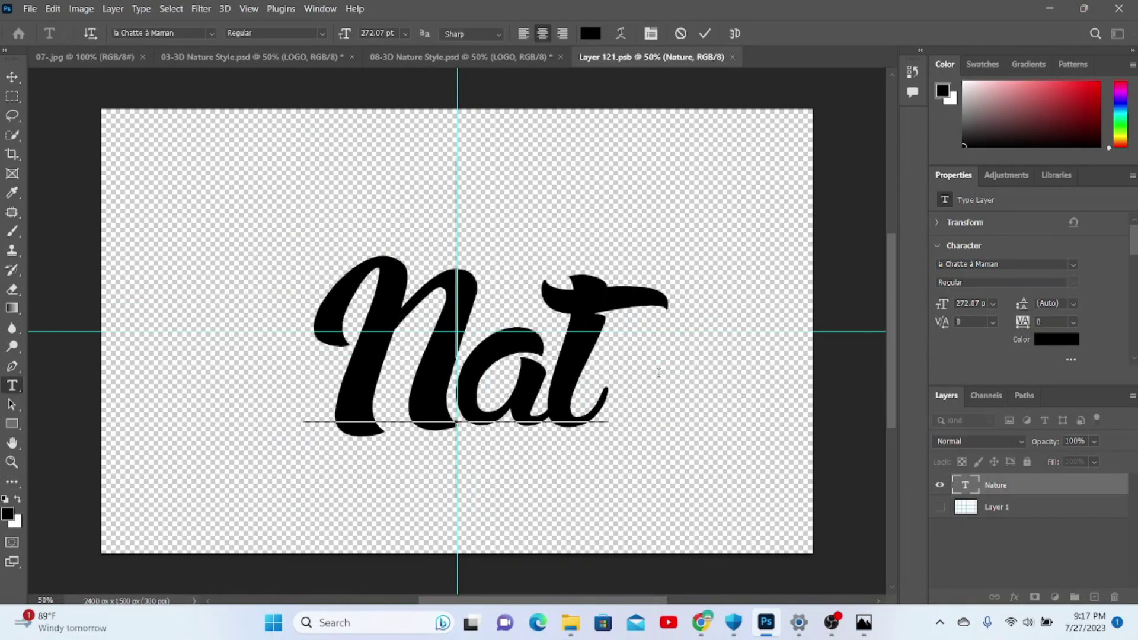
pyautogui.press('BackSpace')
pyautogui.press('BackSpace')
pyautogui.press('BackSpace')
pyautogui.write('Dr')
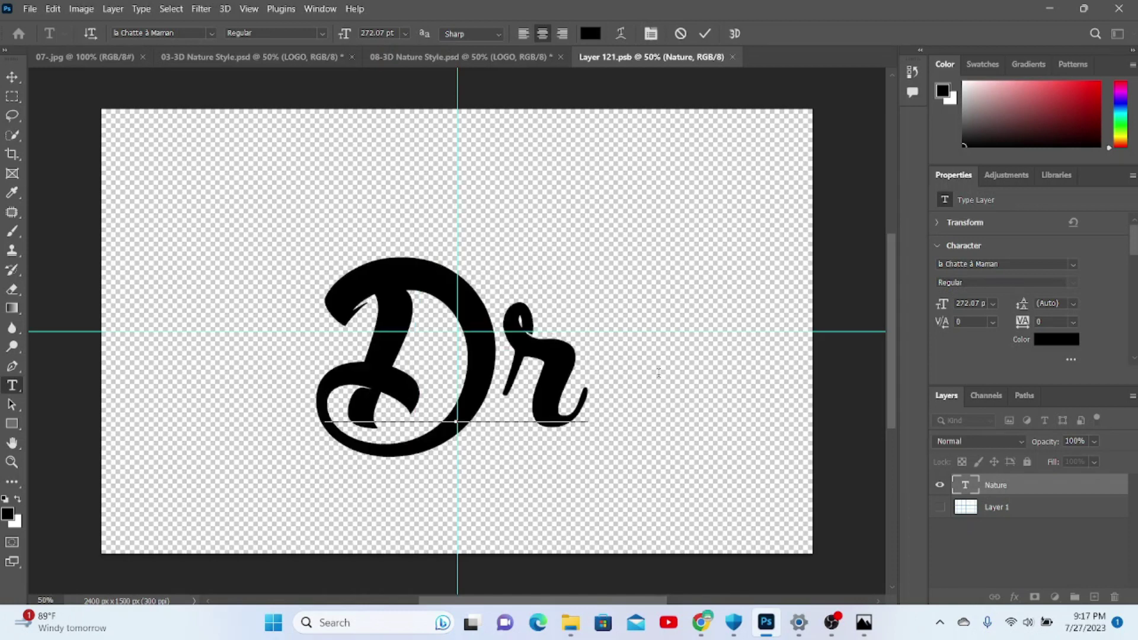
pyautogui.write('.i')
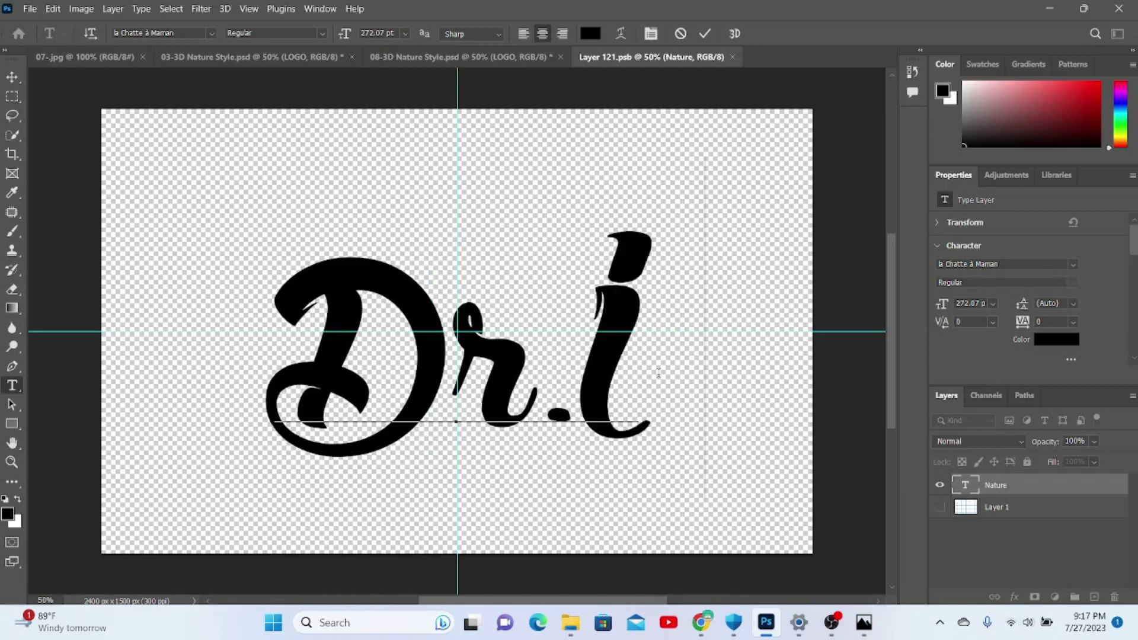
pyautogui.write('T')
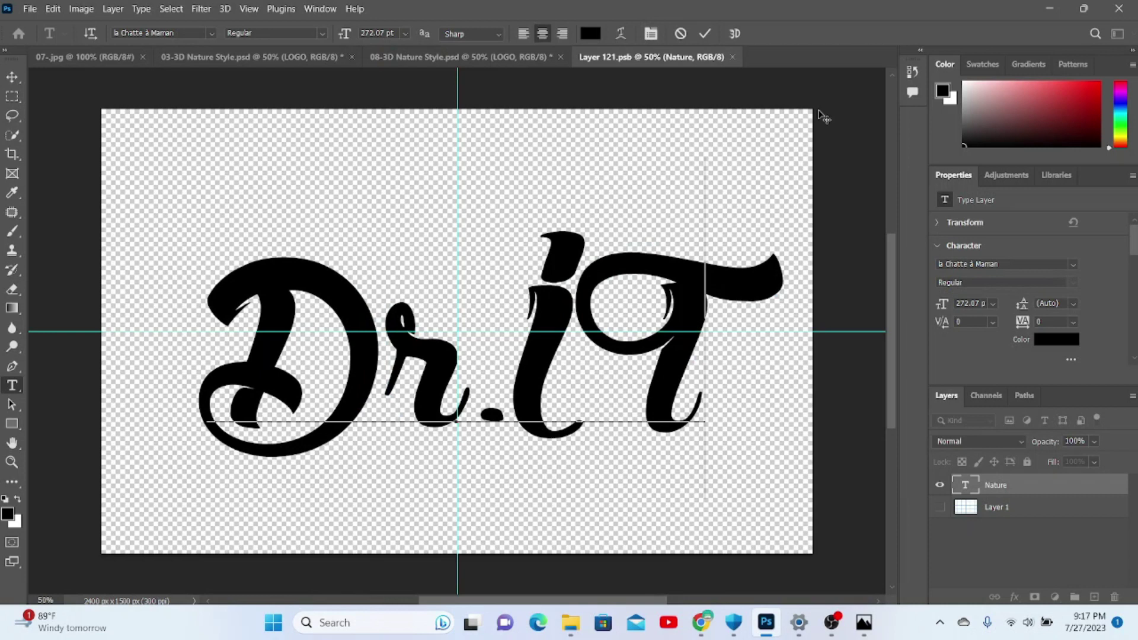
pyautogui.click(705, 34)
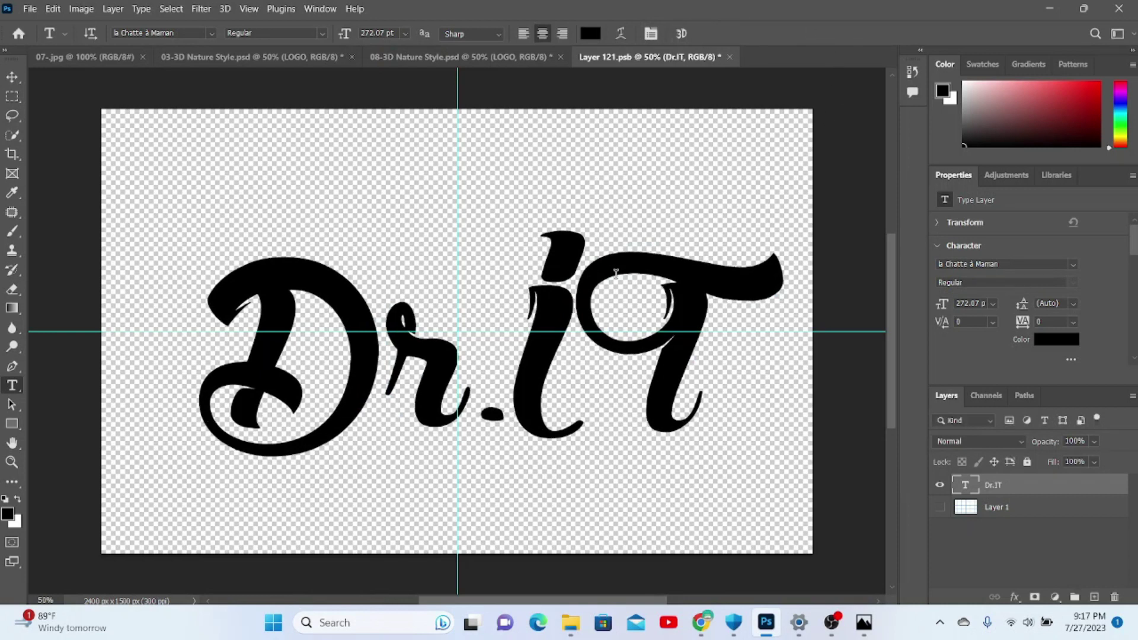
# Scale the Dr.IT text down to about 64% and move it up and right.
pyautogui.press('v')
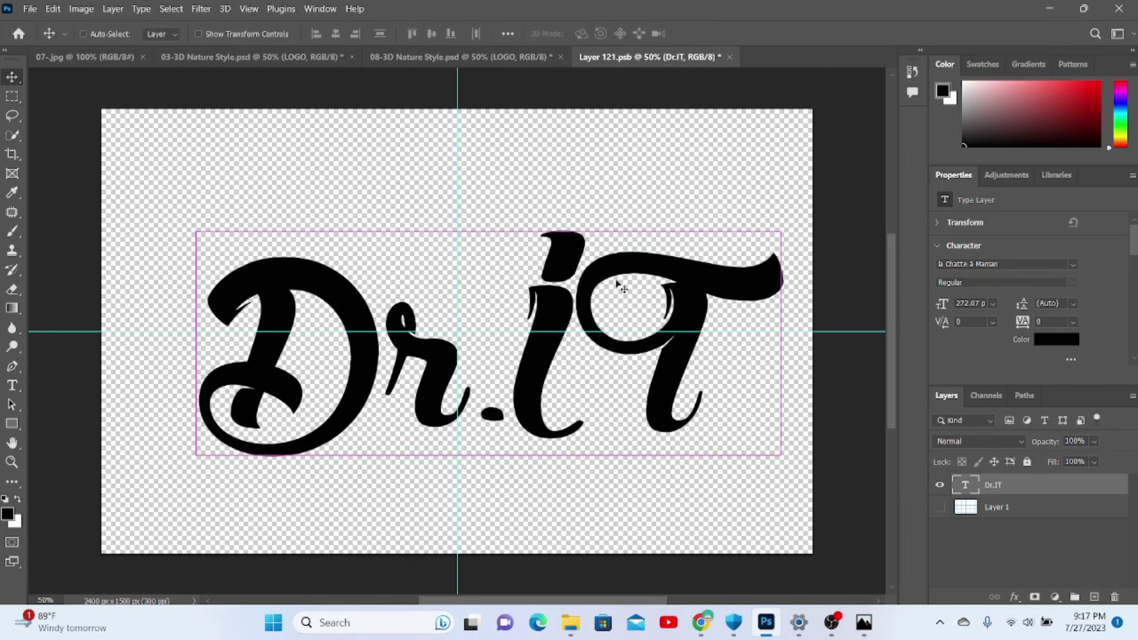
pyautogui.hotkey('ctrl', 't')
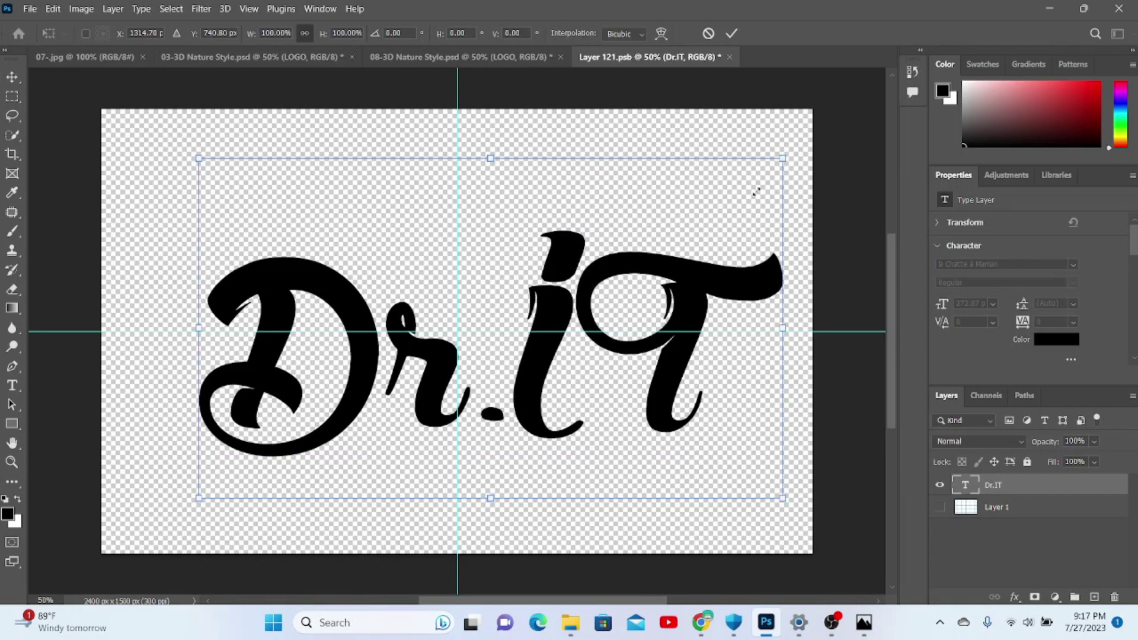
pyautogui.moveTo(783, 158); pyautogui.dragTo(566, 359)
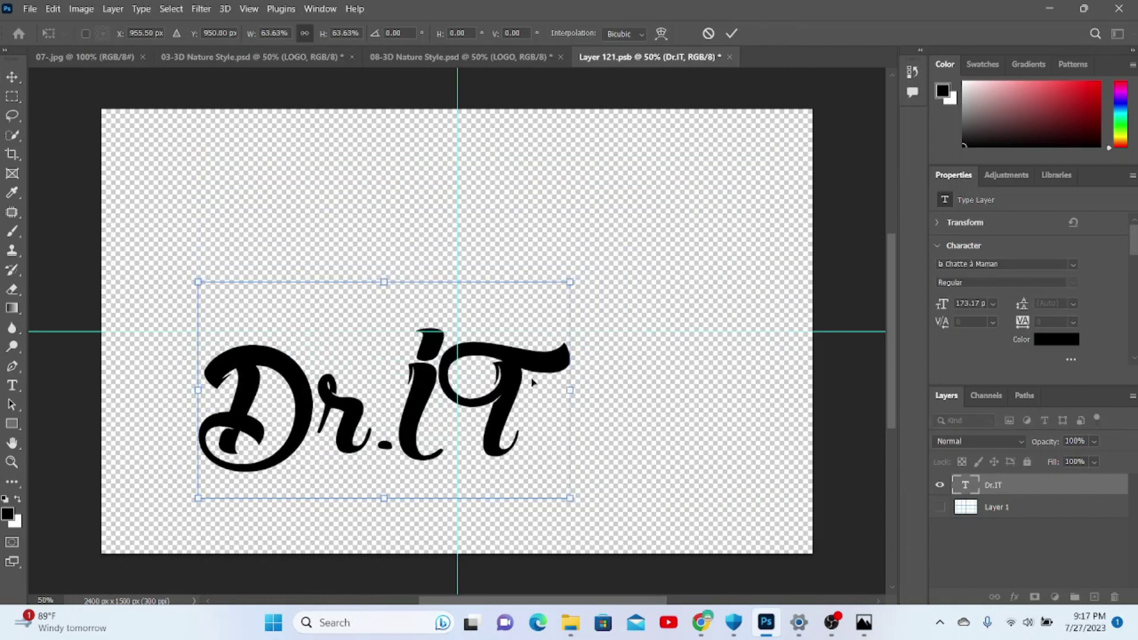
pyautogui.moveTo(515, 387)
pyautogui.mouseDown()
pyautogui.moveTo(576, 316)
pyautogui.moveTo(587, 320)
pyautogui.mouseUp()
pyautogui.press('Return')
pyautogui.press('ctrl')
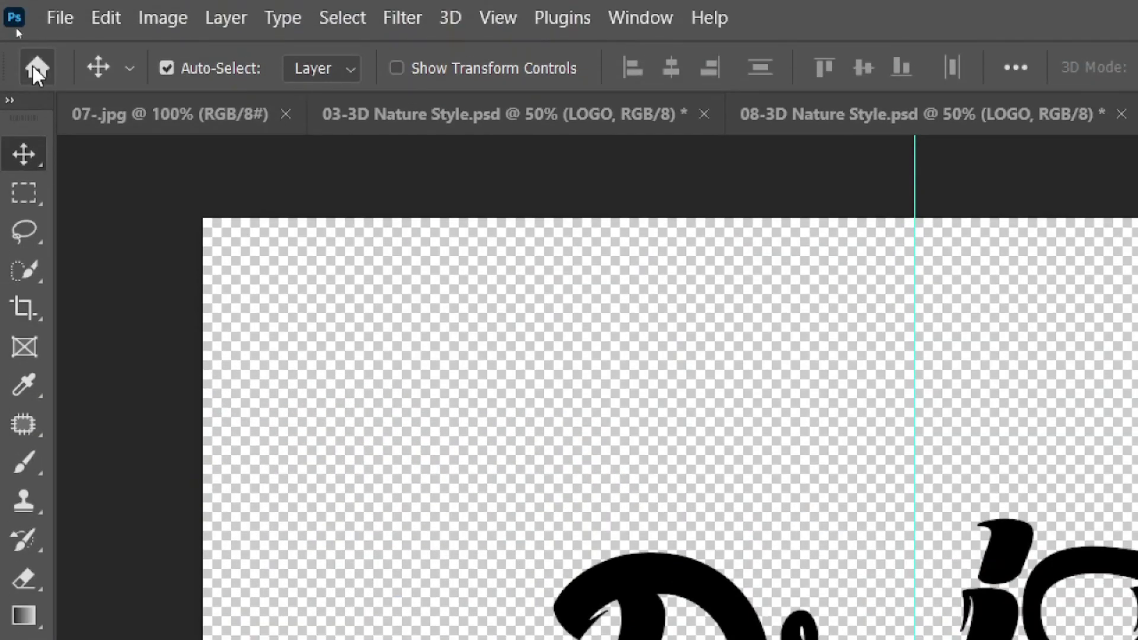
# Close Layer 121.psb, saving the Dr.IT changes.
pyautogui.click(65, 24)
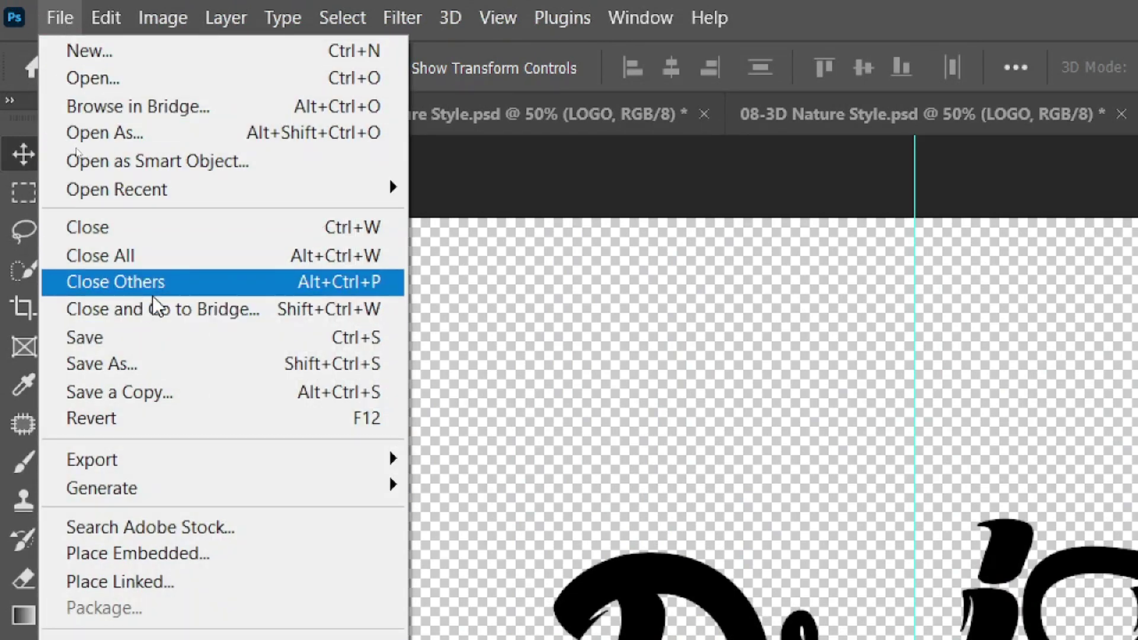
pyautogui.press('Escape')
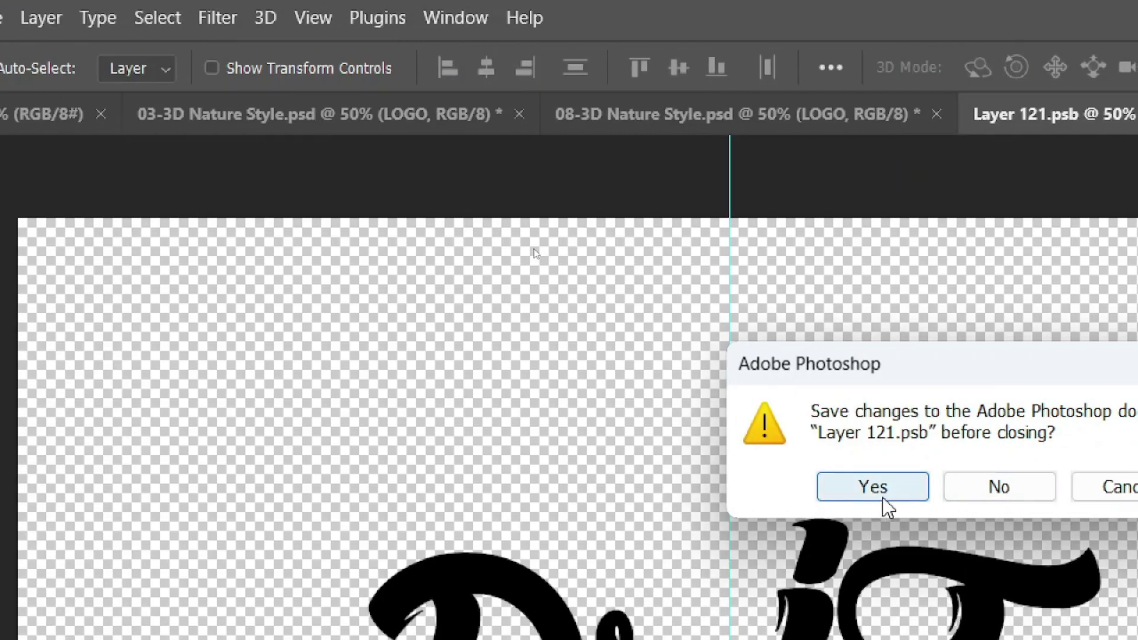
pyautogui.click(884, 497)
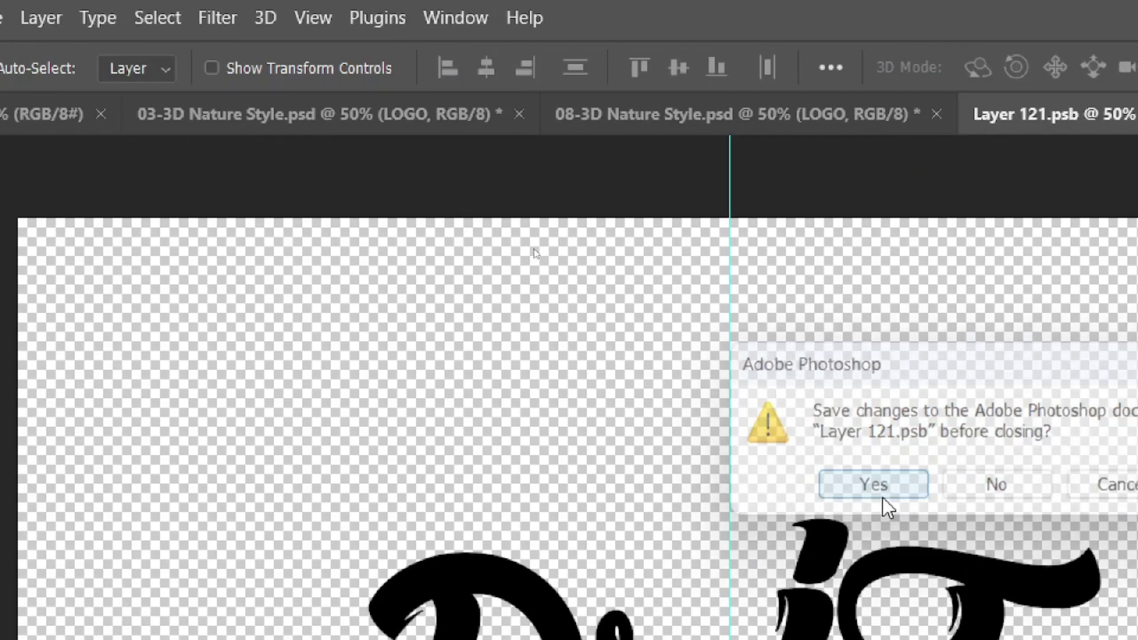